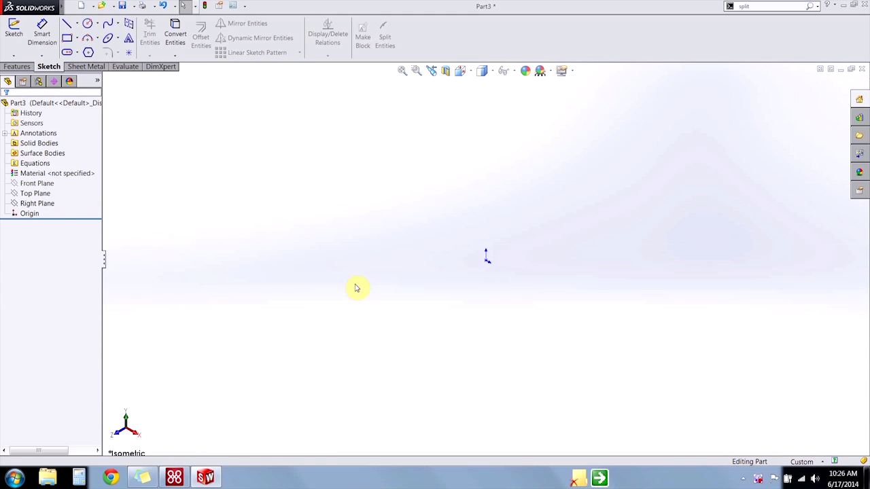
Start a new sketch on the Front Plane
click(34, 194)
click(37, 183)
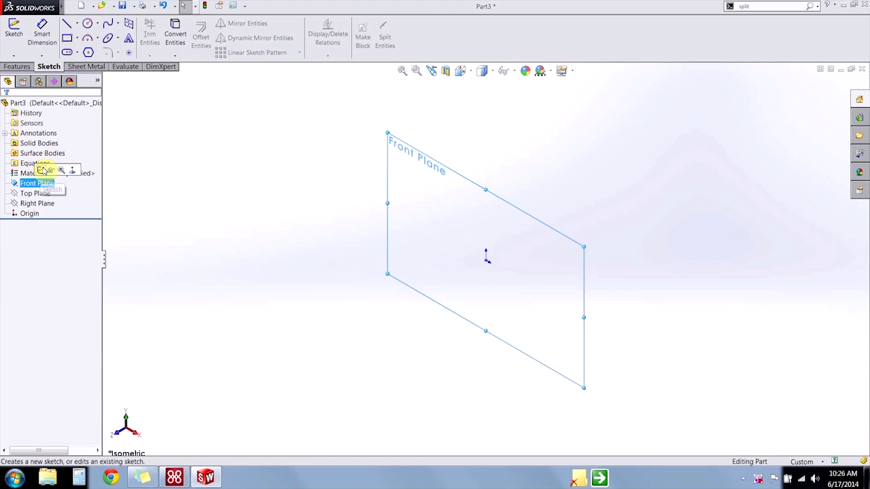
click(41, 171)
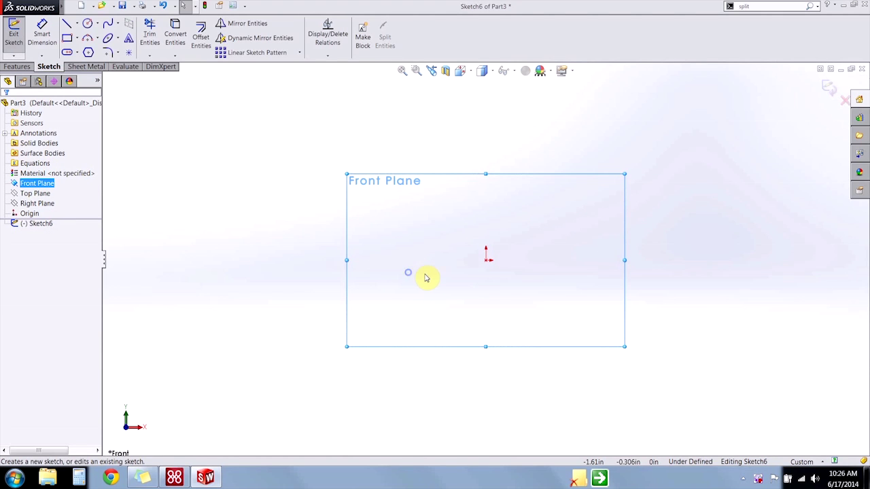
Draw a circle centred on the origin and a second circle to its left, then box-select both
right_drag(426, 277, 449, 271)
click(486, 260)
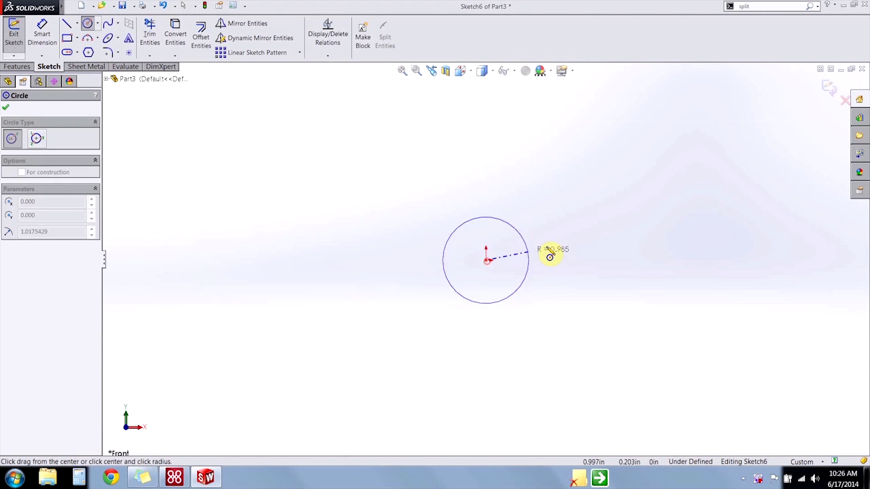
click(550, 256)
click(250, 261)
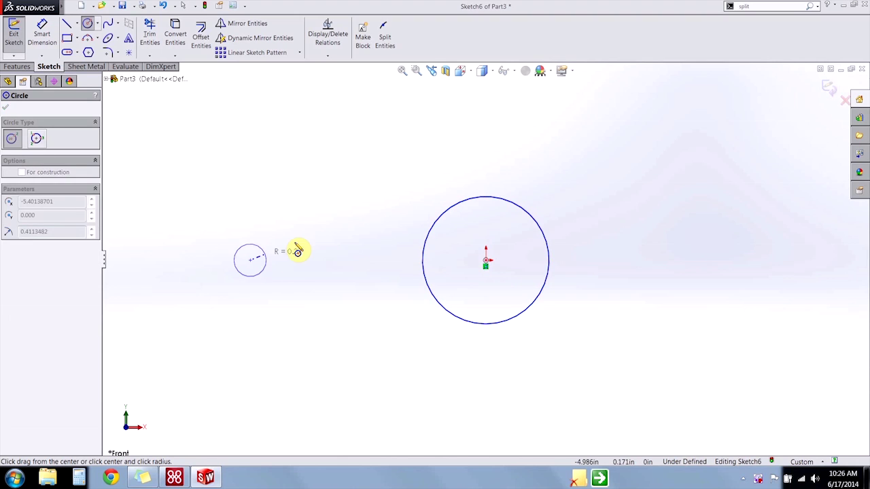
click(306, 236)
key(Escape)
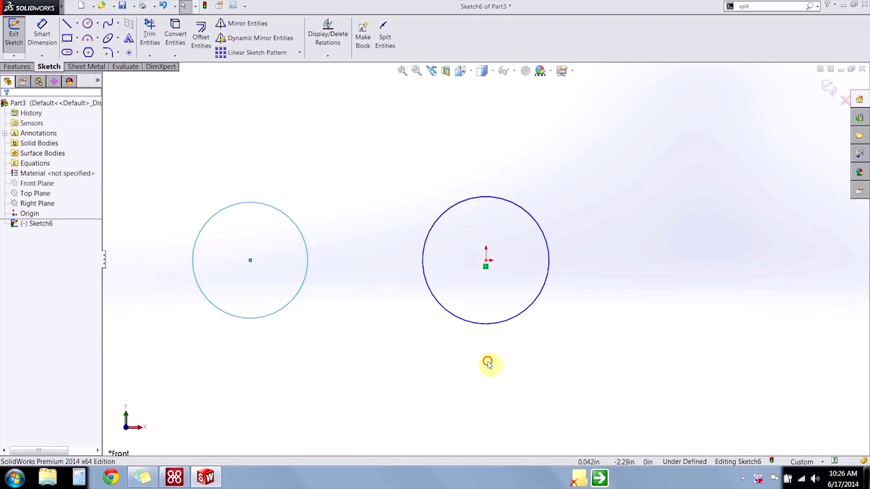
drag(488, 361, 266, 284)
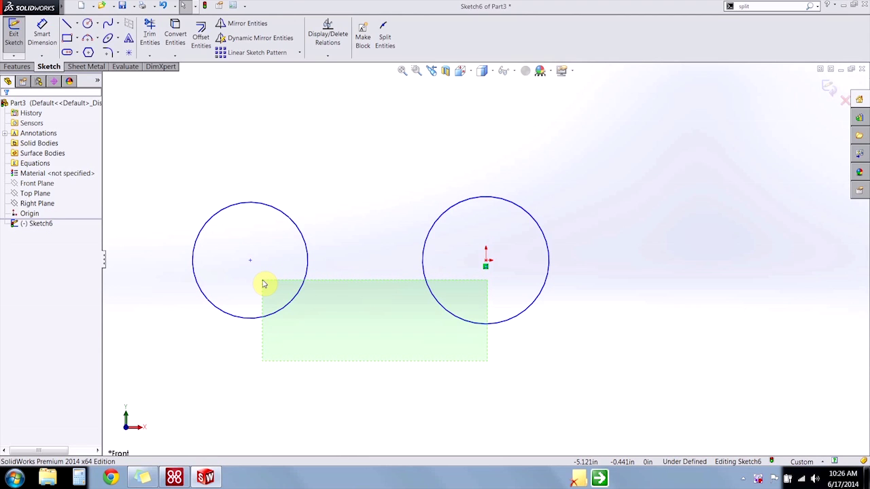
Make the two circles equal and reposition the left circle's centre
drag(265, 284, 264, 284)
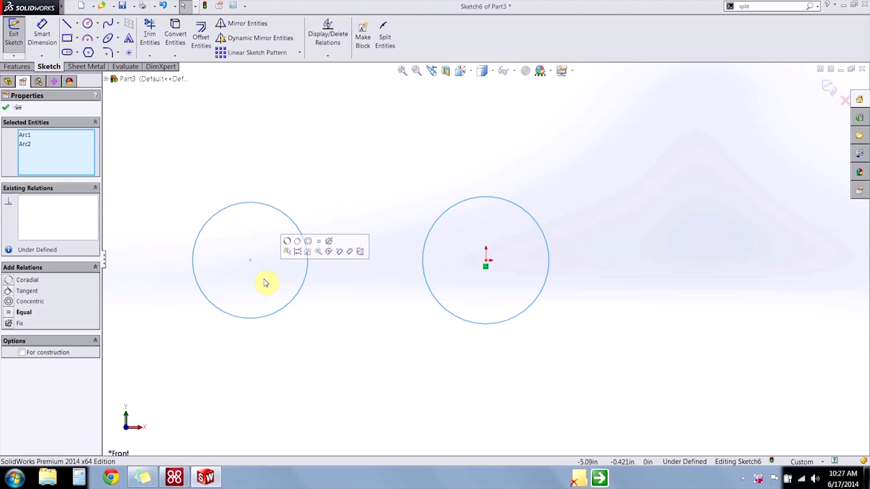
click(319, 242)
click(383, 308)
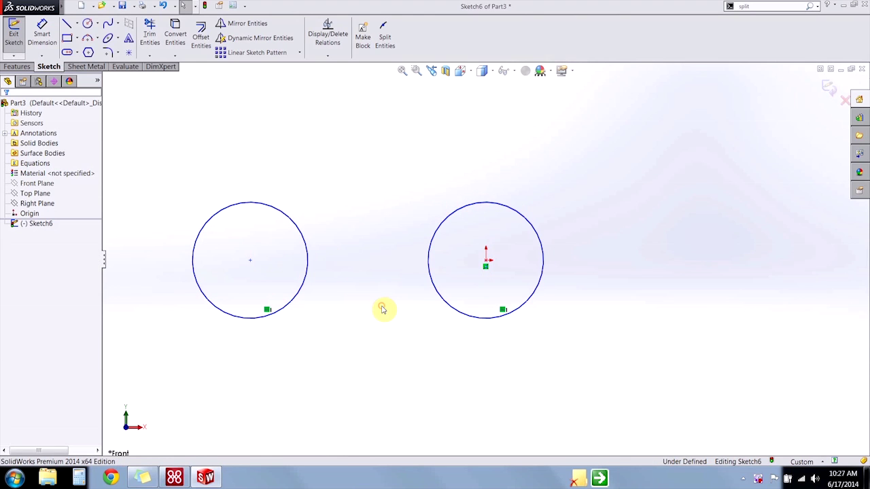
click(249, 266)
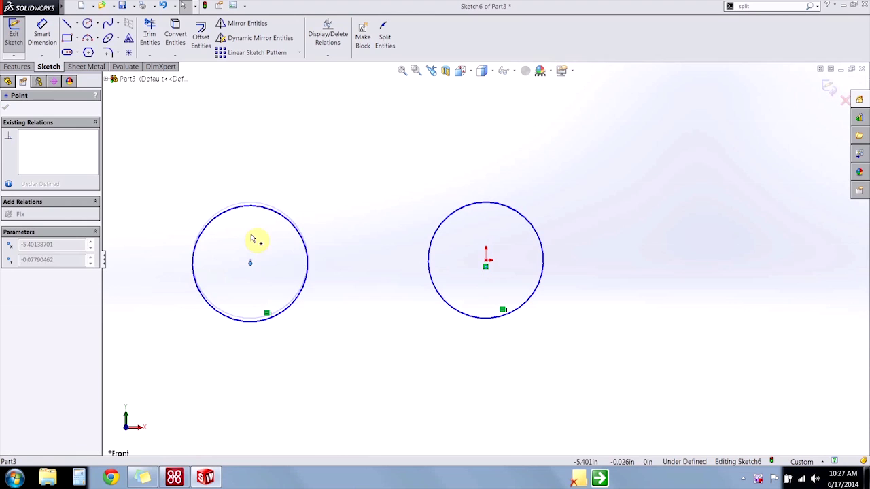
mouse_move(249, 262)
mouse_down()
mouse_move(249, 315)
mouse_move(253, 268)
mouse_up()
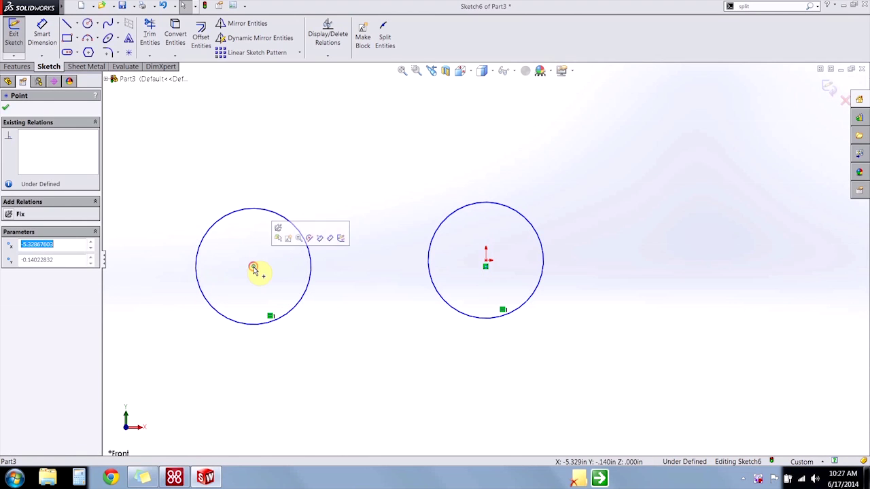
click(343, 343)
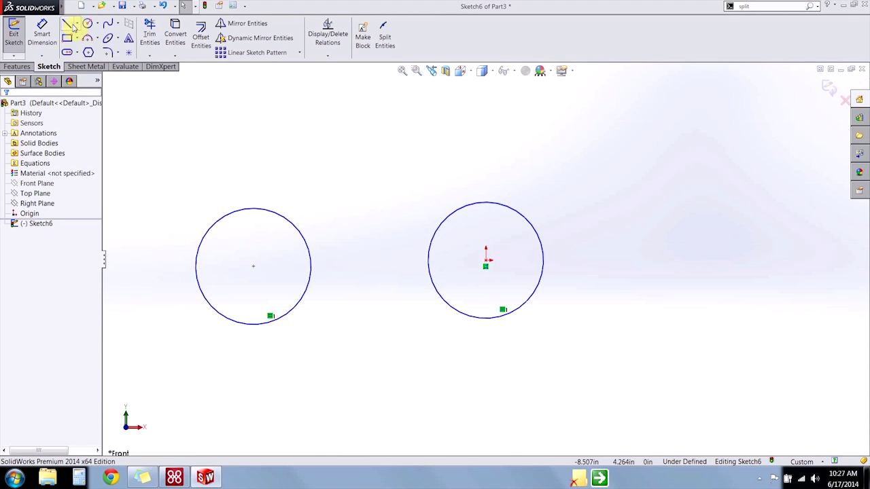
Draw a line from the left circle's centre to the origin and make it horizontal
click(67, 22)
drag(253, 266, 486, 260)
key(Escape)
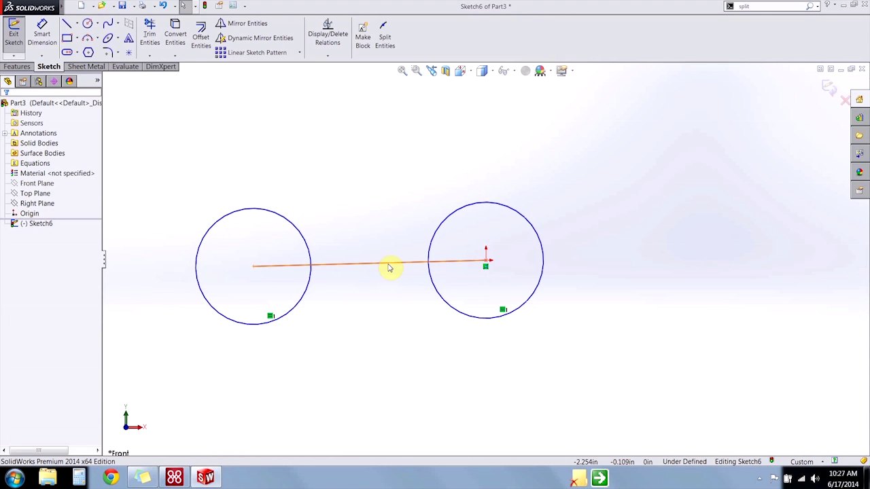
click(388, 264)
click(411, 226)
click(392, 226)
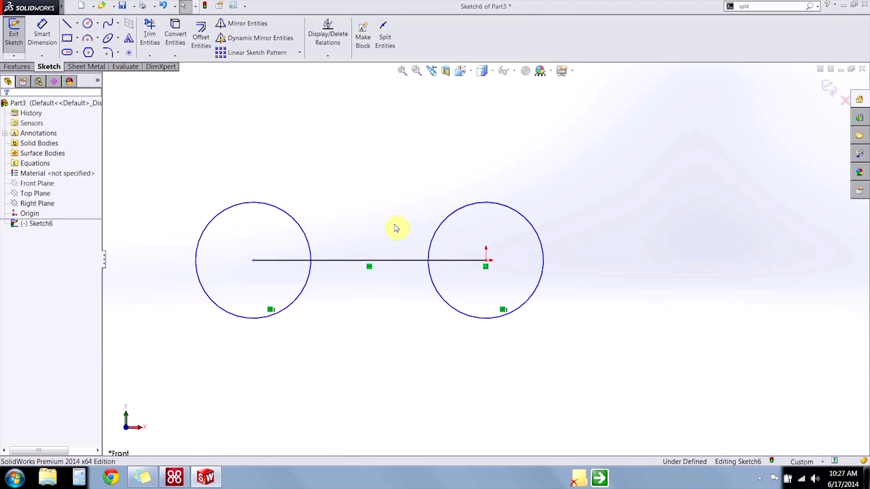
Dimension the origin circle to a 3.5 diameter, then slide the left circle slightly closer
right_drag(437, 369, 443, 326)
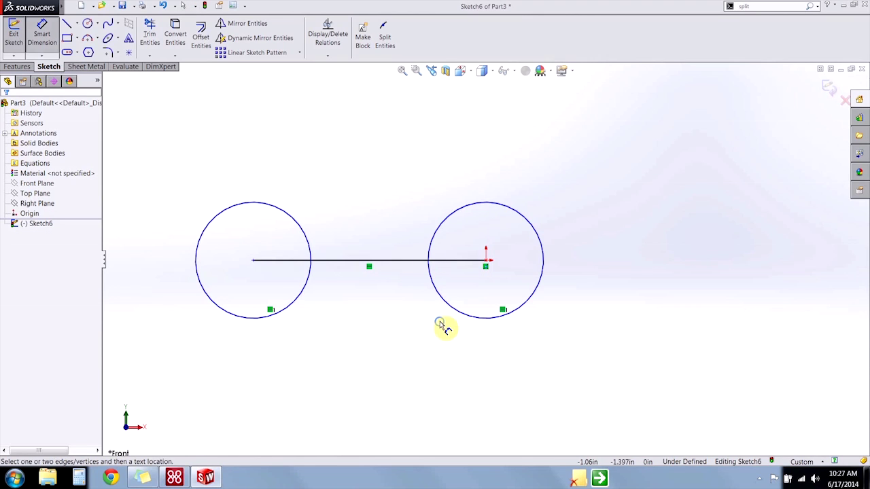
click(543, 276)
click(643, 247)
text(3.)
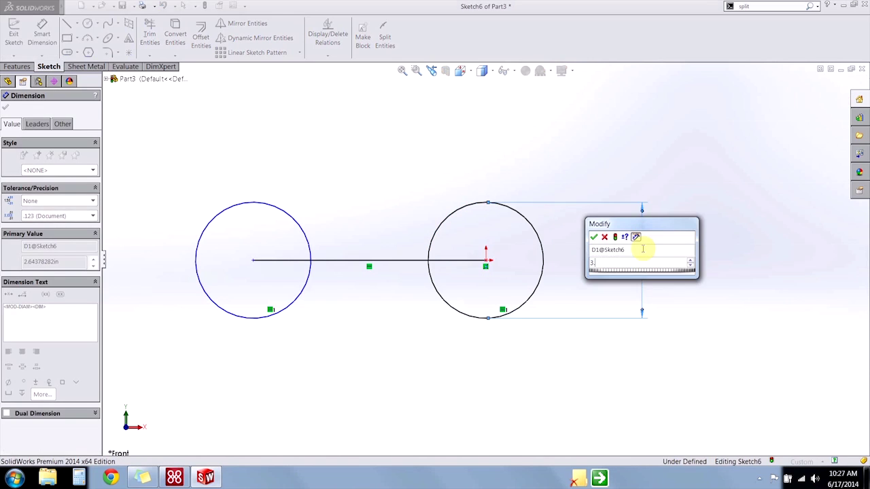
text(5)
key(Return)
key(Escape)
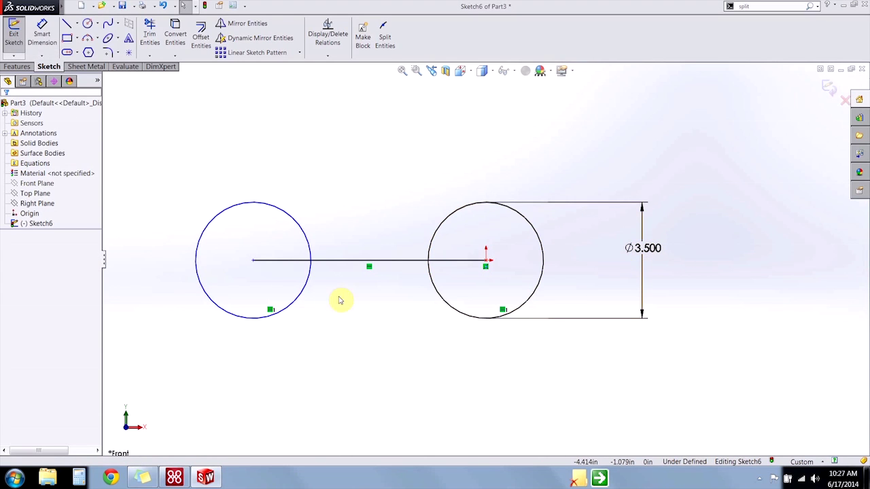
mouse_move(255, 260)
mouse_down()
mouse_move(361, 259)
mouse_move(262, 260)
mouse_up()
click(367, 338)
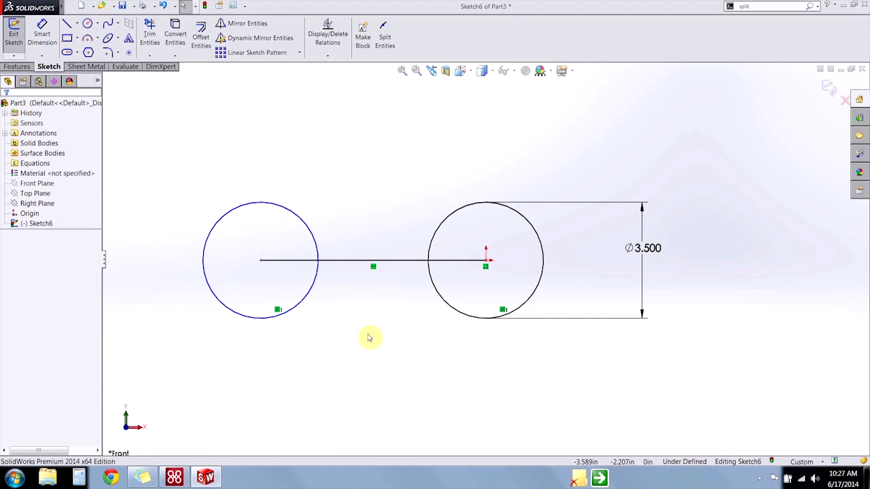
right_drag(367, 337, 369, 292)
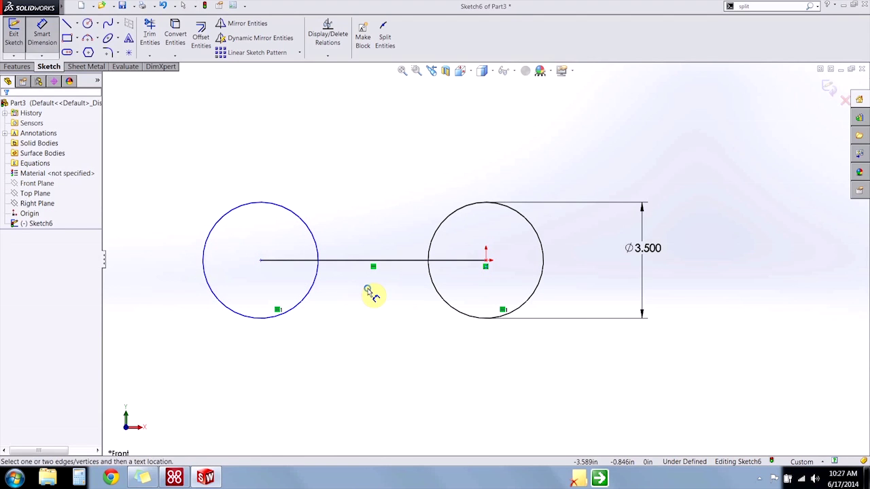
click(295, 214)
click(461, 216)
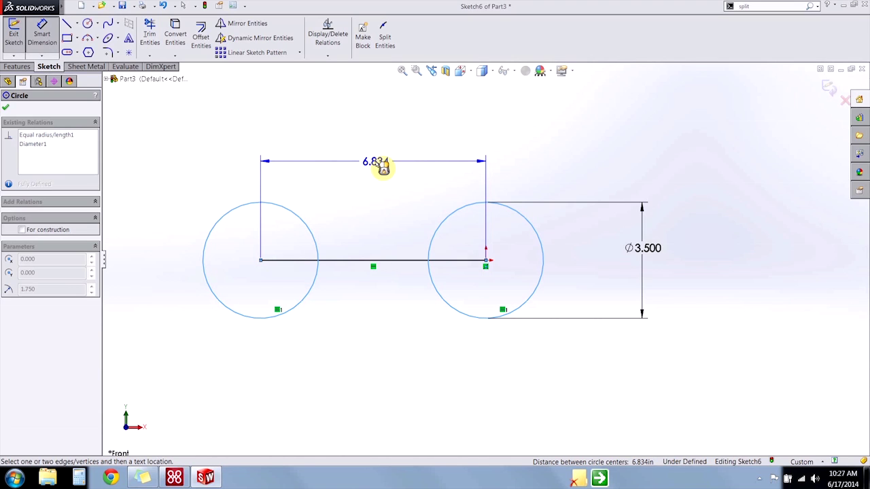
key(Escape)
key(Escape)
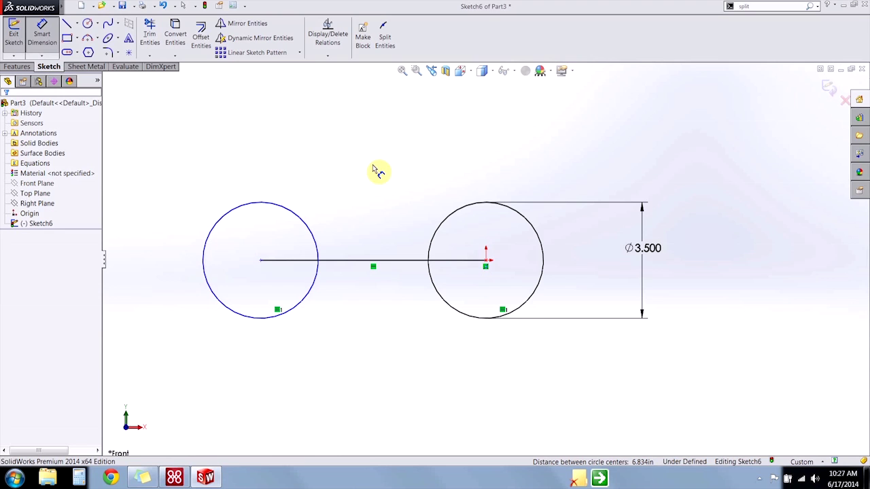
click(317, 253)
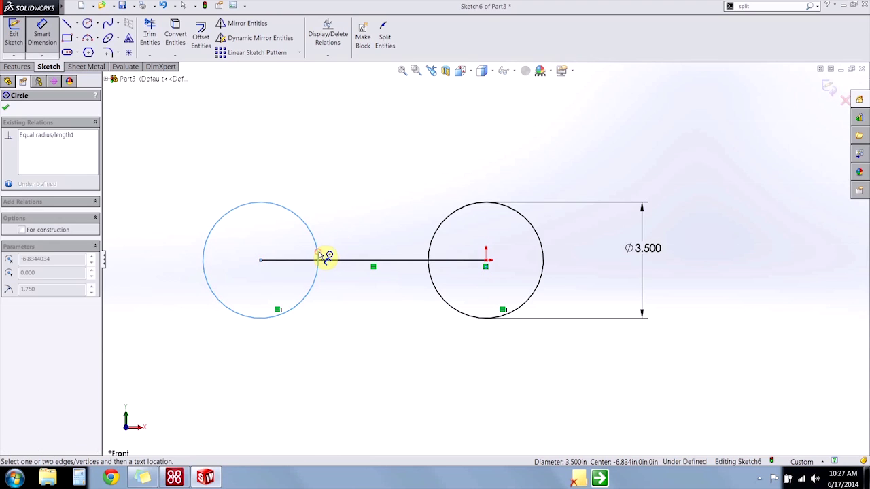
click(432, 253)
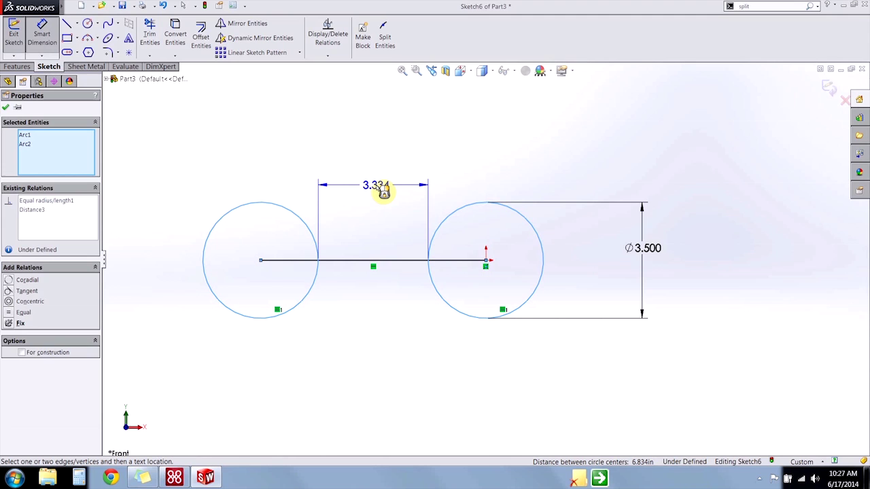
Add a 10 dimension spanning the two circles, fully defining the sketch
key(Escape)
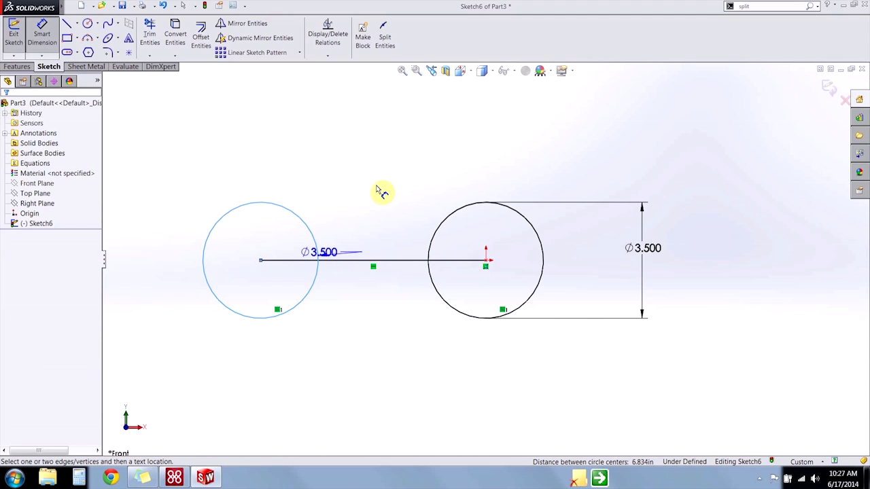
key(Escape)
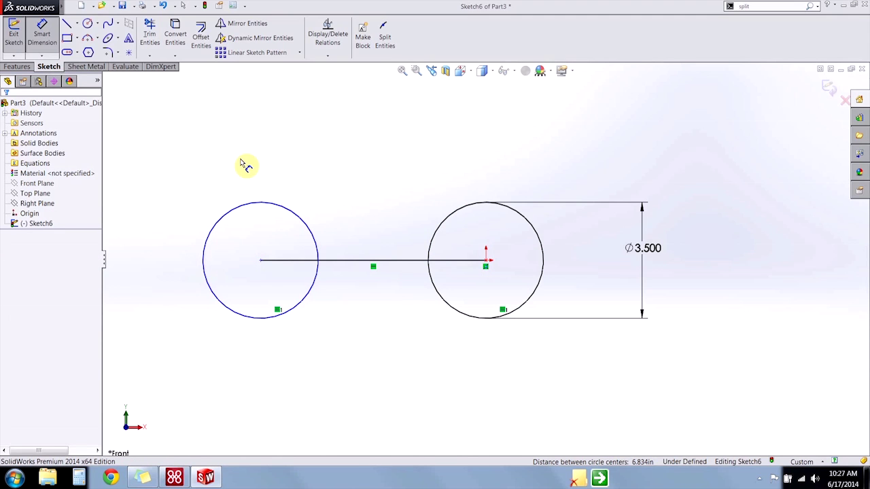
click(205, 258)
click(551, 264)
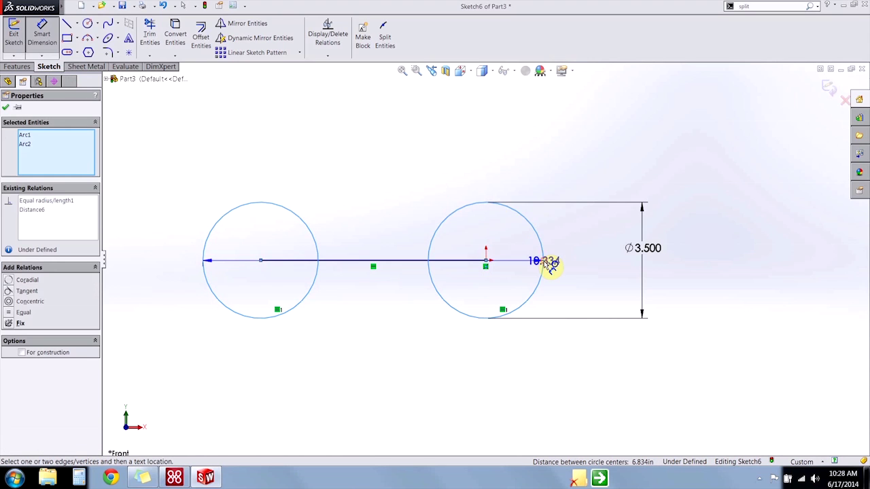
click(395, 148)
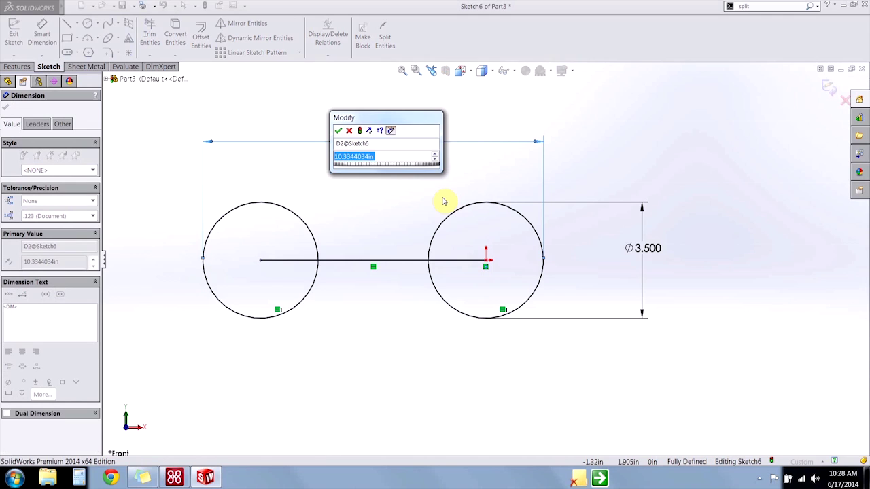
text(10)
key(Return)
key(Escape)
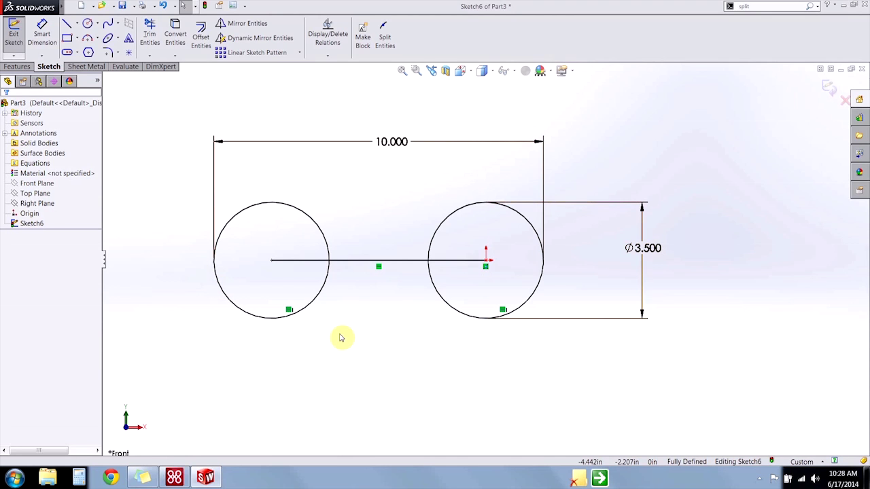
Delete the Equal relation and shrink the left circle
click(289, 311)
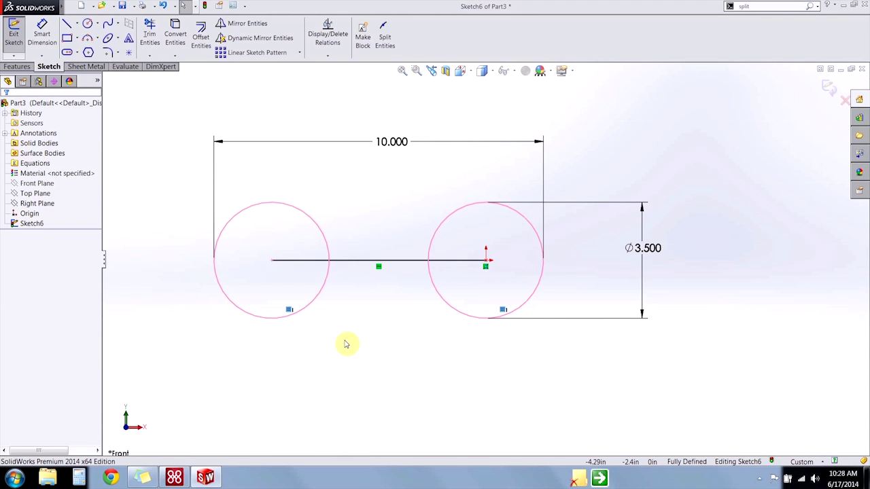
key(Delete)
drag(303, 311, 301, 315)
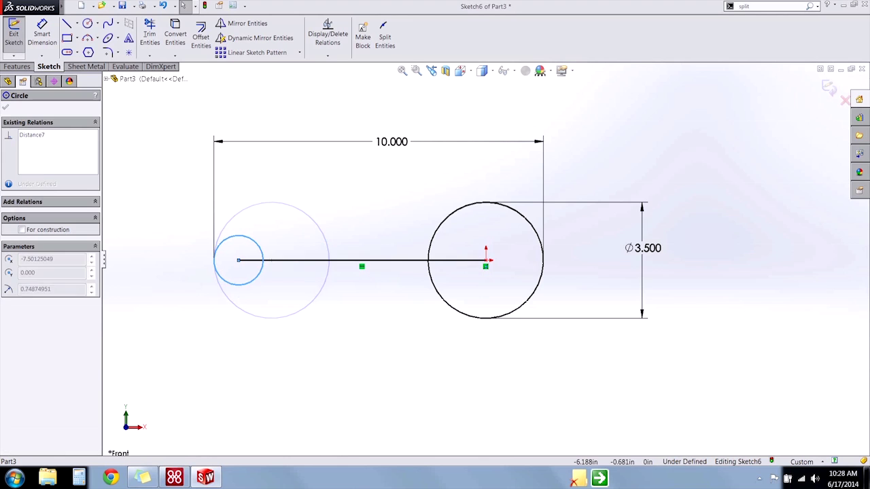
Dimension the left circle's diameter to 1.500 and box-select all sketch geometry
right_drag(301, 315, 293, 274)
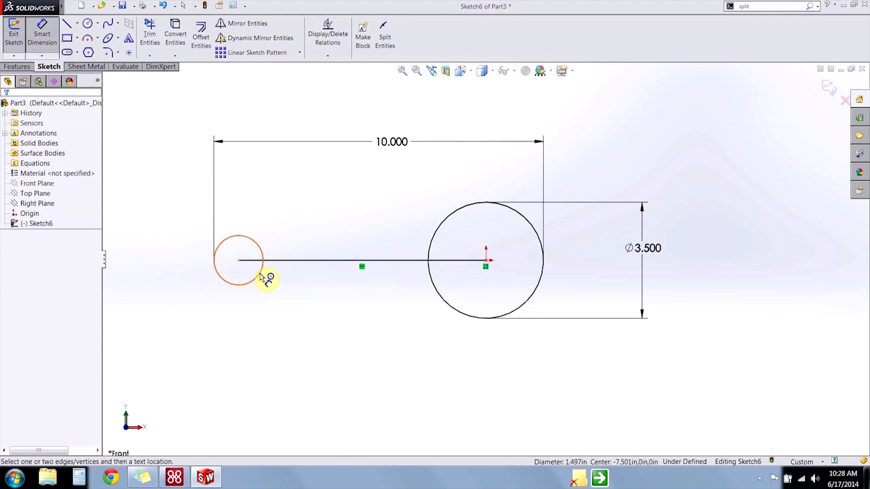
click(262, 272)
click(156, 275)
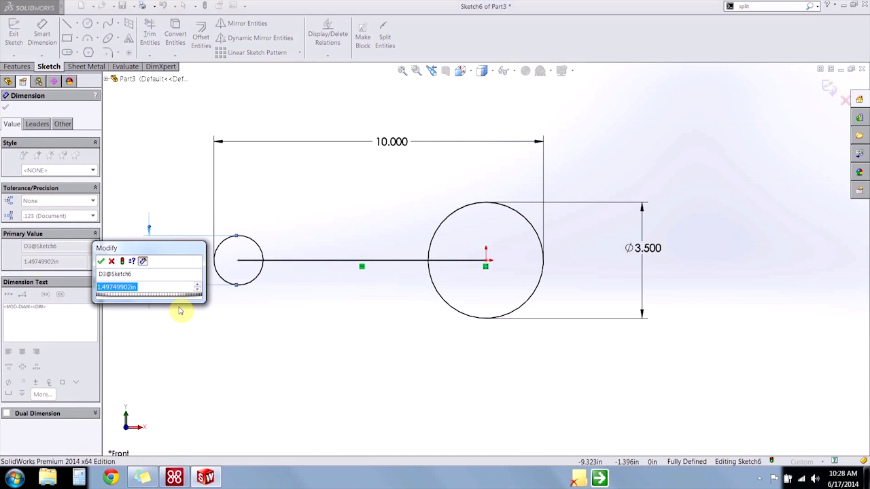
key(Return)
key(Escape)
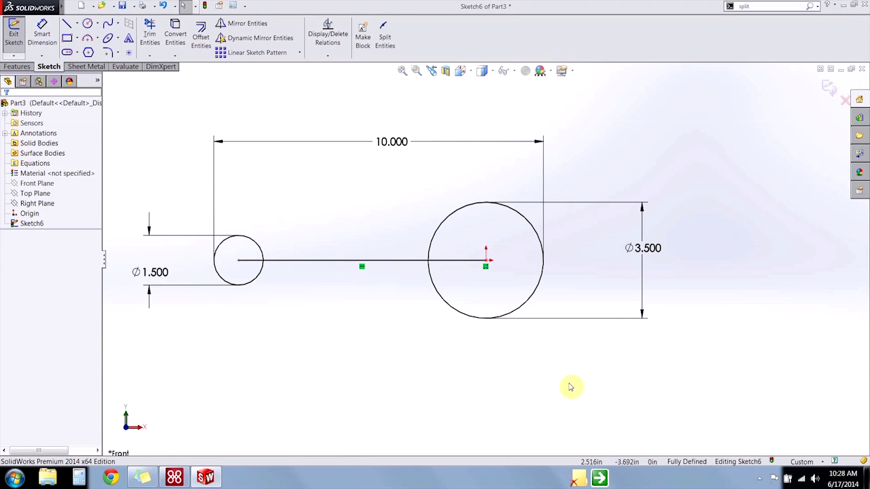
mouse_move(569, 384)
mouse_down()
mouse_move(334, 263)
mouse_move(179, 198)
mouse_move(172, 183)
mouse_move(182, 178)
mouse_up()
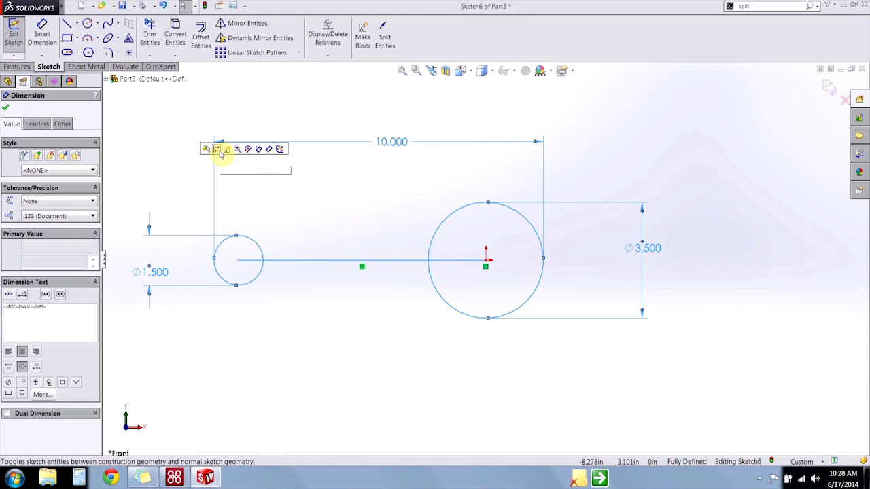
Convert the circles and centre line to construction geometry and draw the outline's top line
click(221, 151)
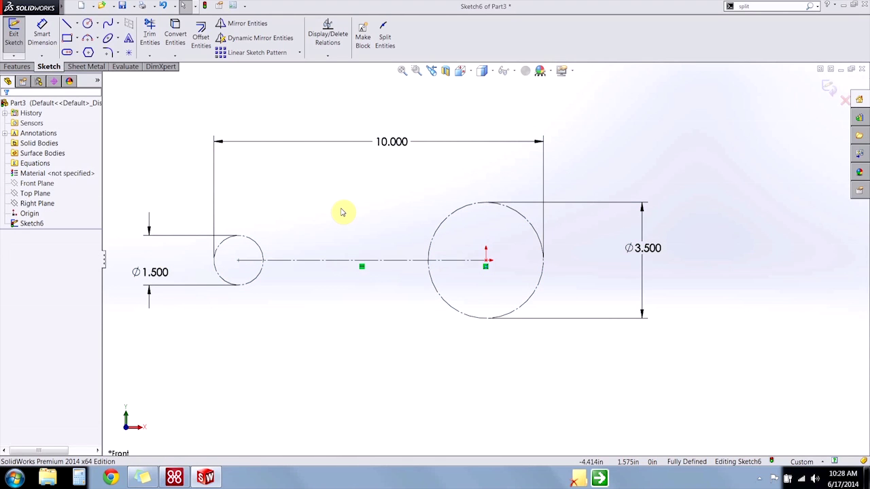
click(67, 24)
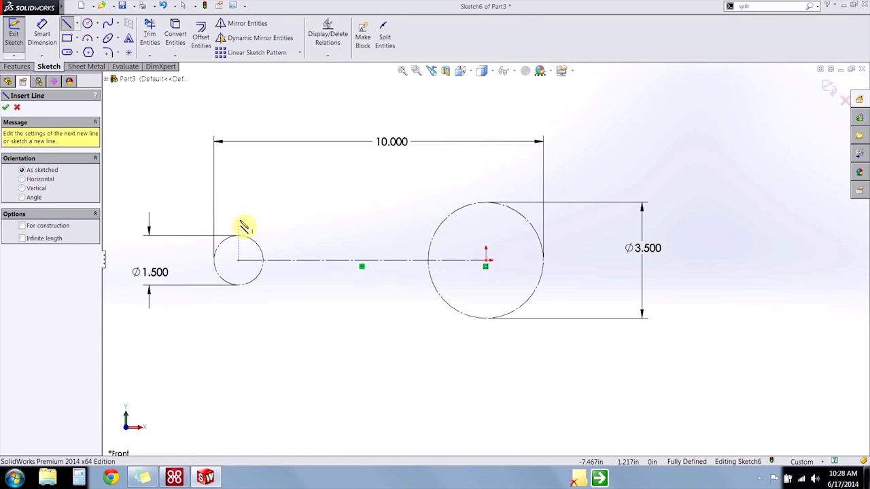
click(240, 219)
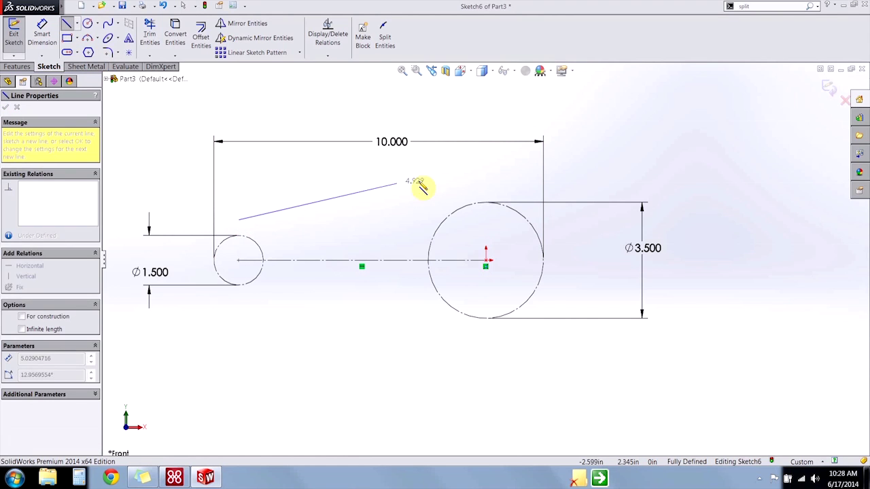
click(485, 179)
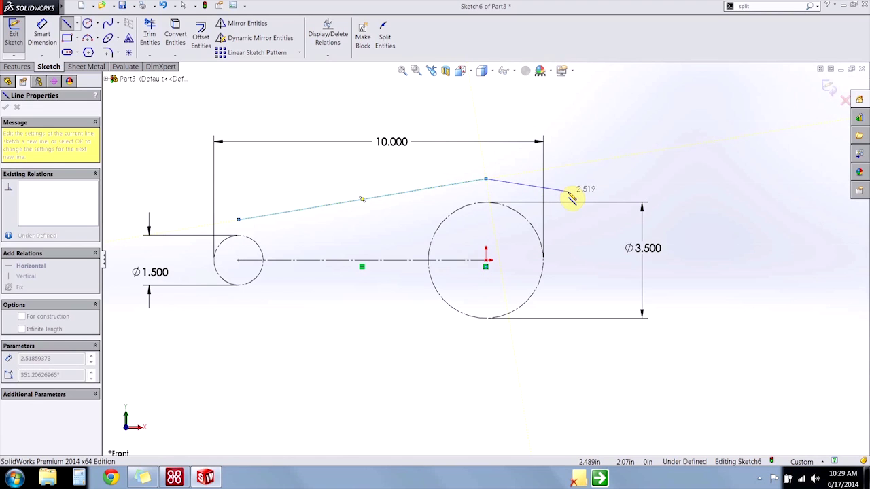
click(486, 180)
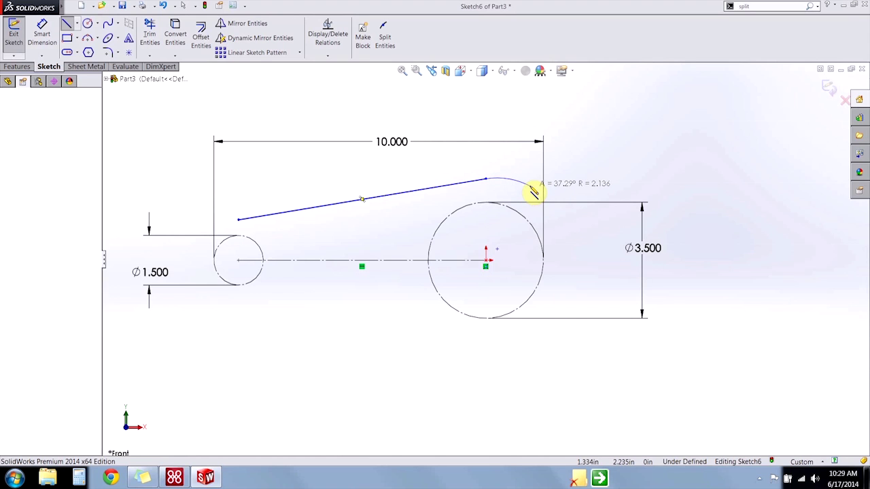
Close the outline with tangent arcs around both circles and a lower line
key(a)
key(a)
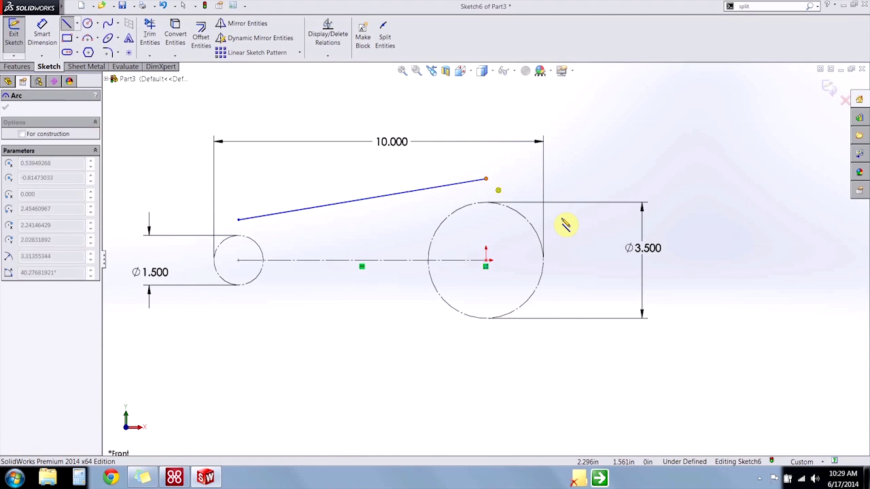
key(Escape)
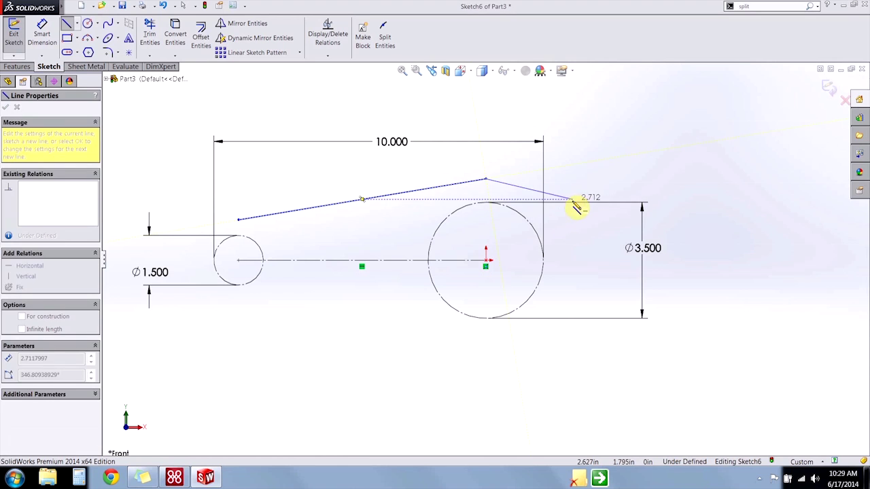
key(a)
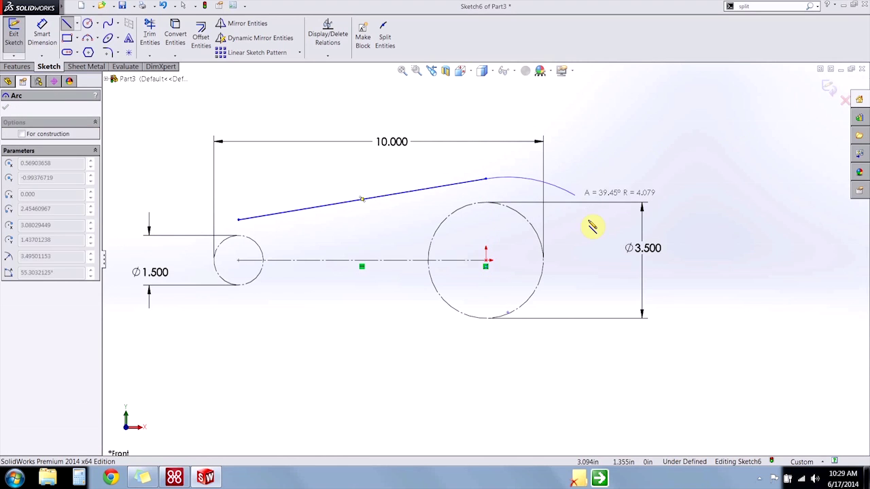
click(485, 348)
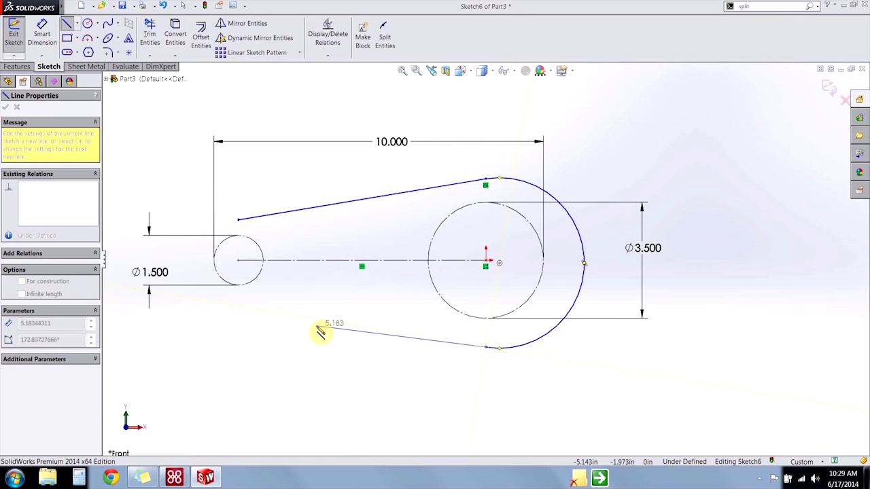
click(238, 308)
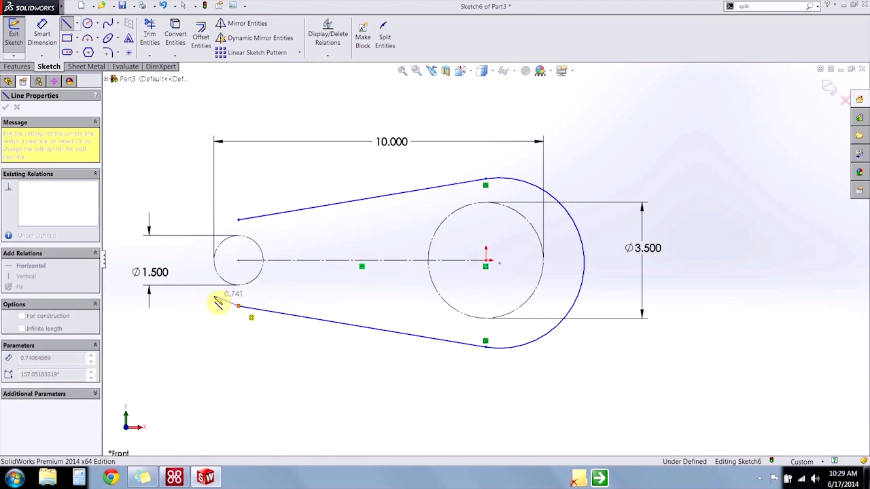
click(238, 221)
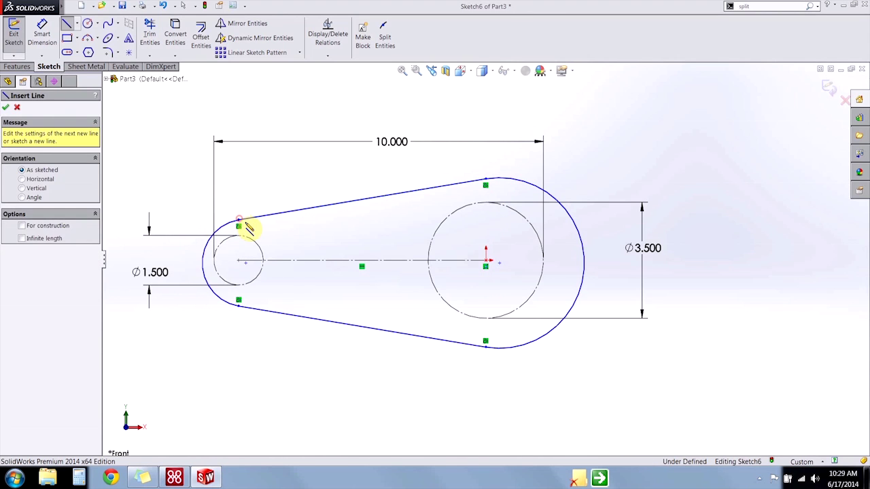
Drag the left arc's lower end down and make that arc tangent to the lower line
key(Escape)
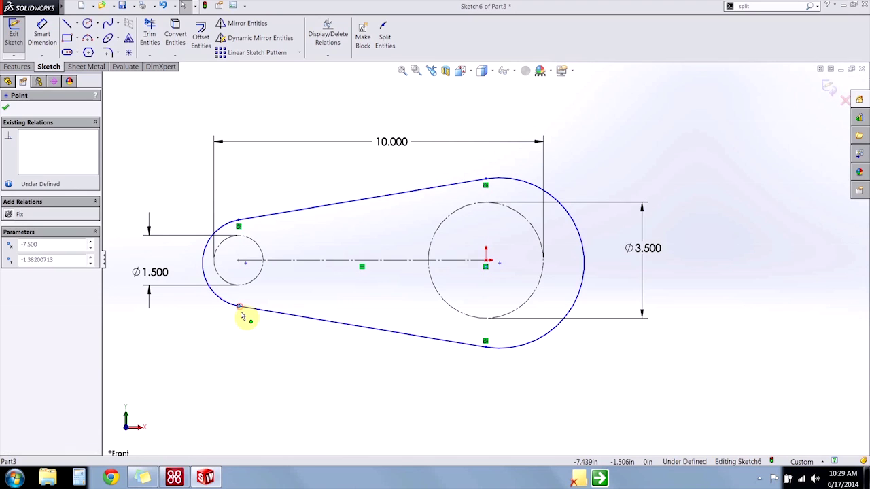
drag(239, 308, 239, 319)
click(246, 354)
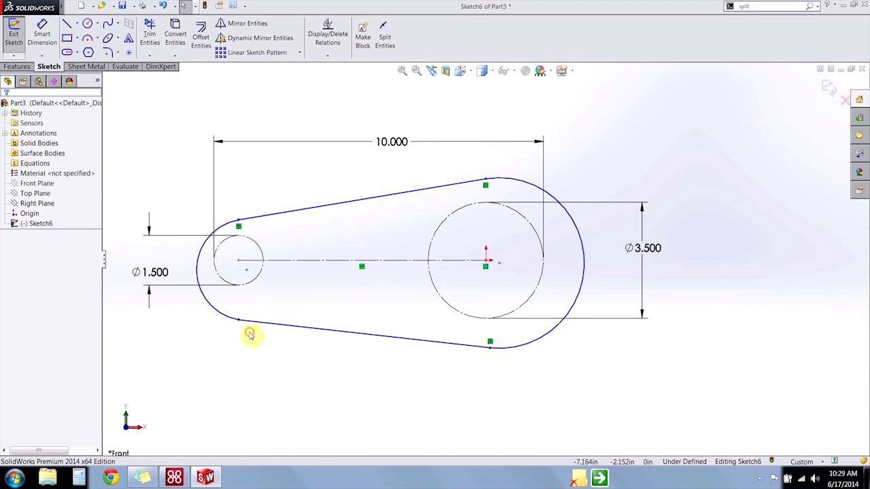
drag(249, 334, 229, 310)
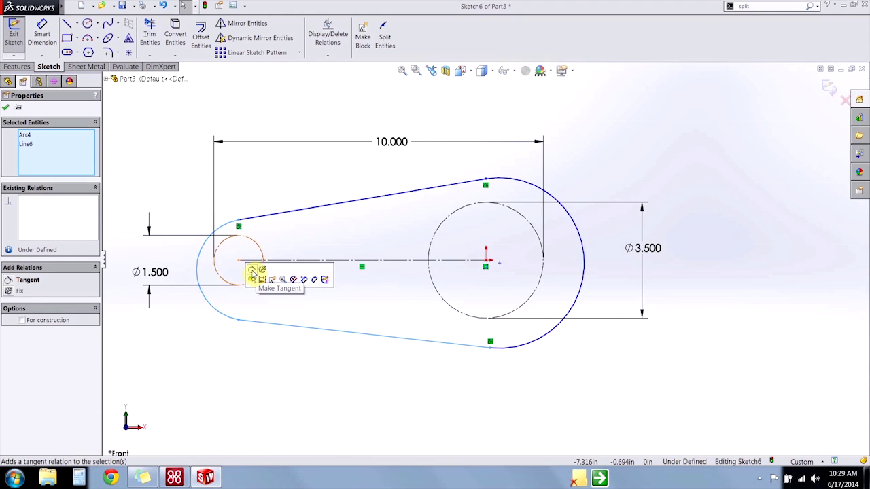
click(251, 271)
click(325, 305)
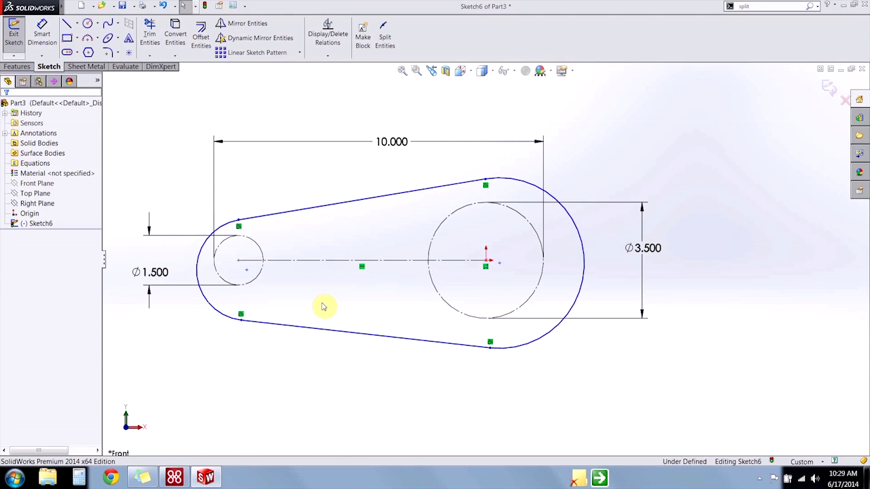
Make the left arc coradial with the small circle and the right arc with the large circle
click(215, 313)
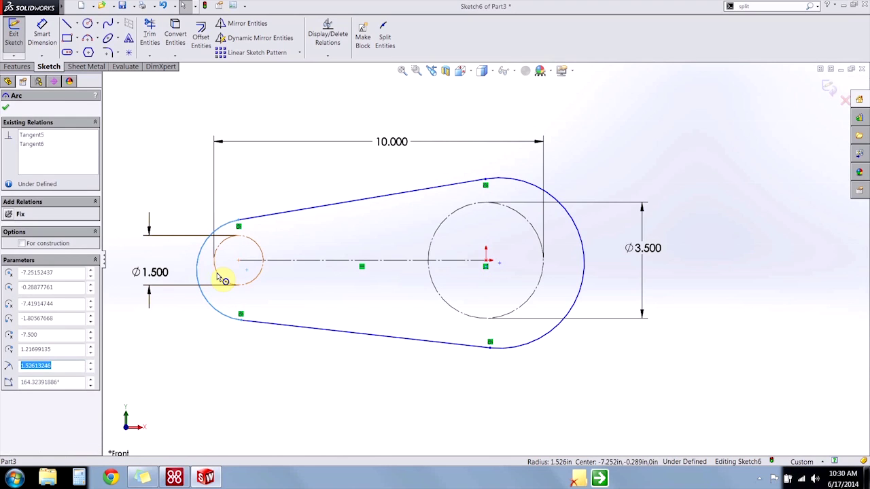
ctrl+click(218, 275)
click(241, 234)
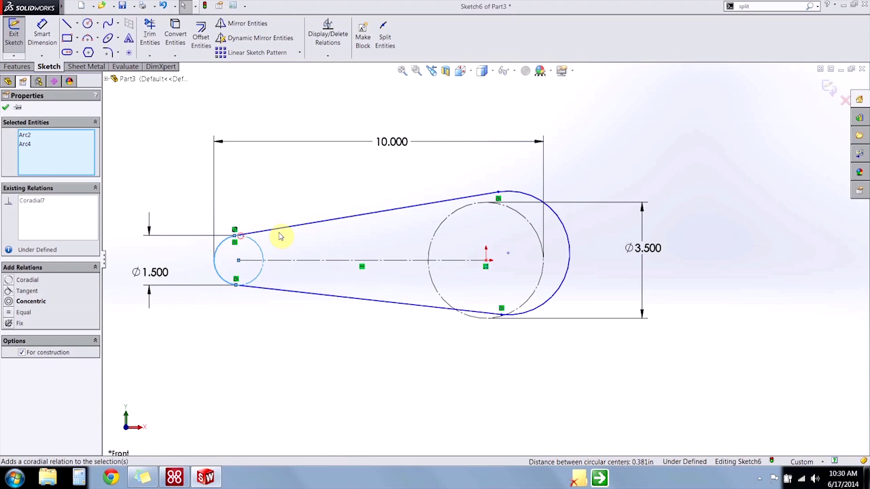
click(331, 232)
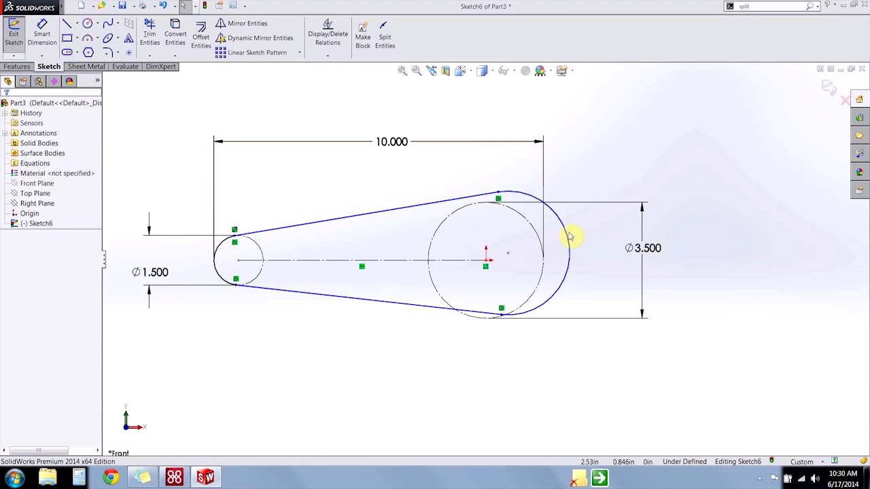
click(568, 235)
ctrl+click(534, 231)
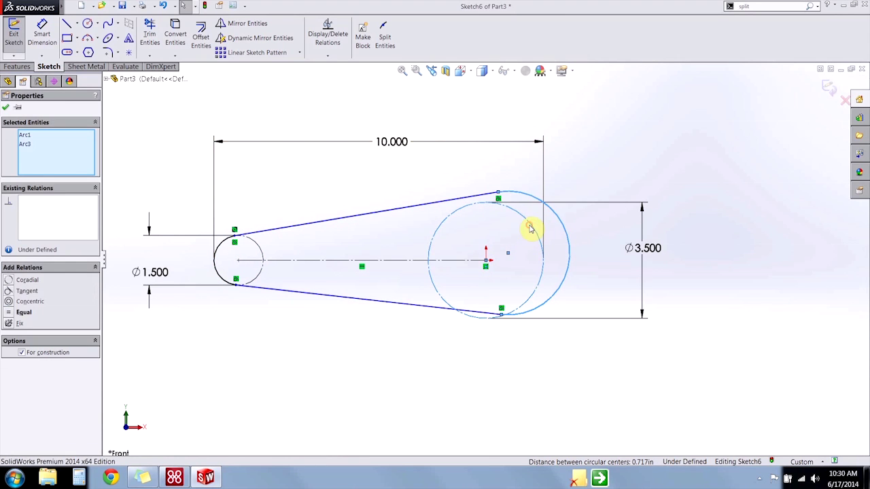
click(556, 185)
click(576, 179)
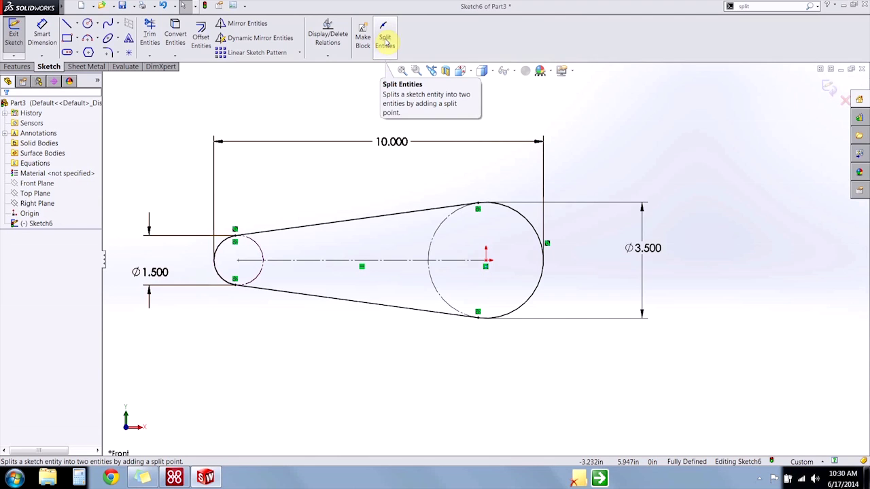
click(734, 6)
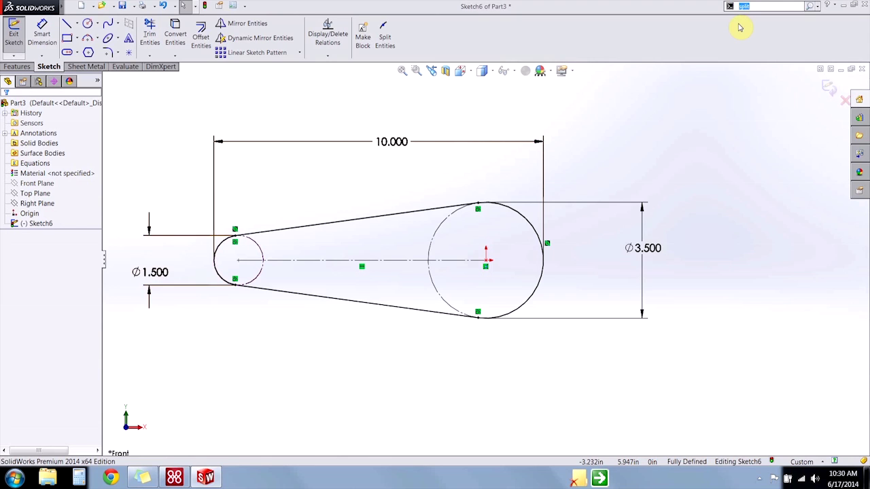
click(817, 6)
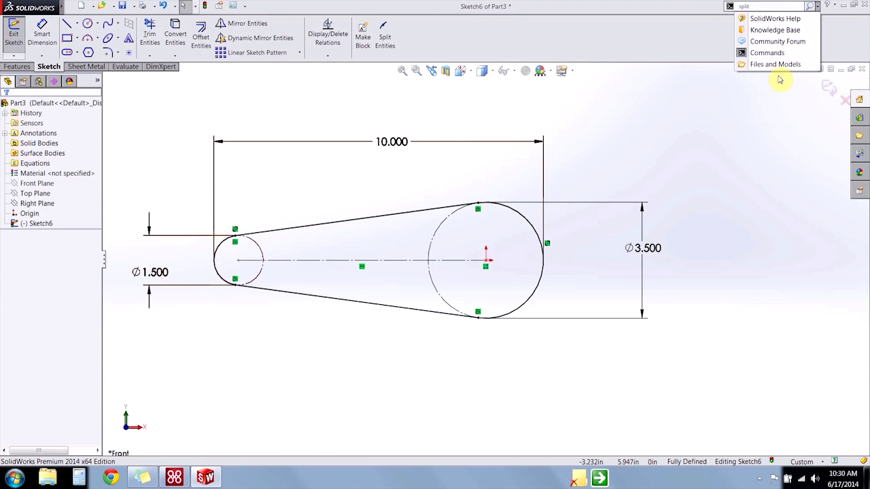
click(768, 53)
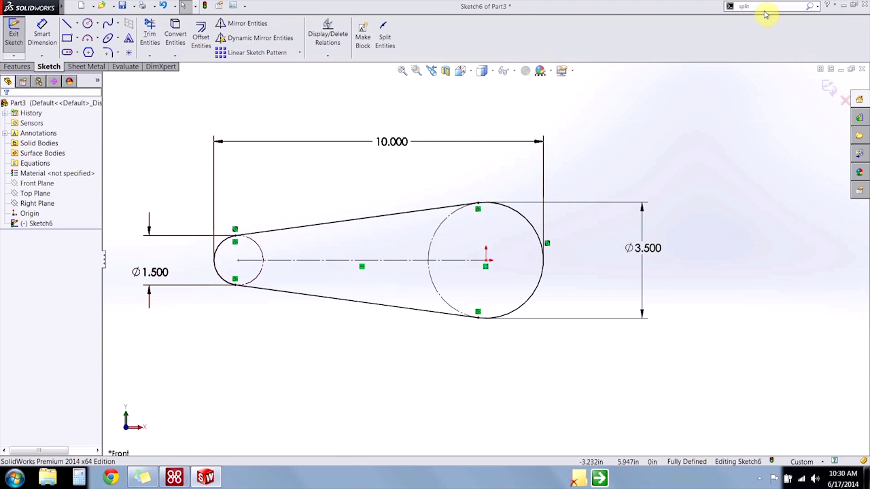
click(763, 8)
text(plit)
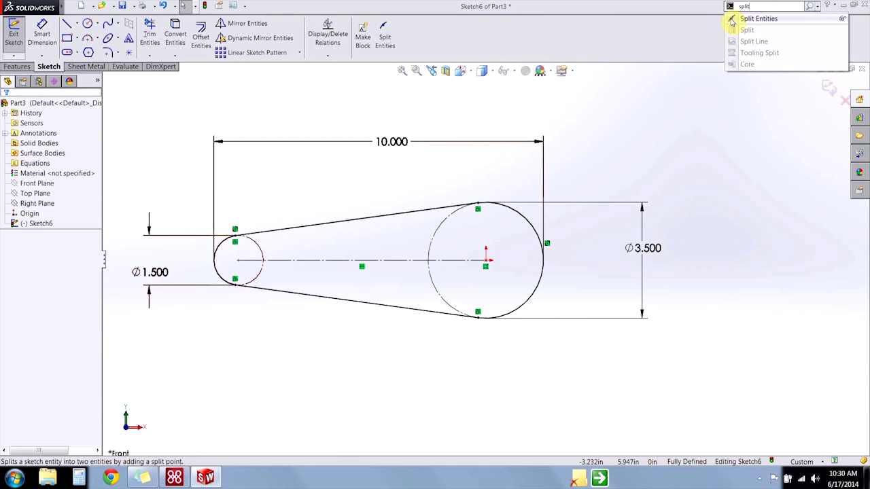
click(732, 20)
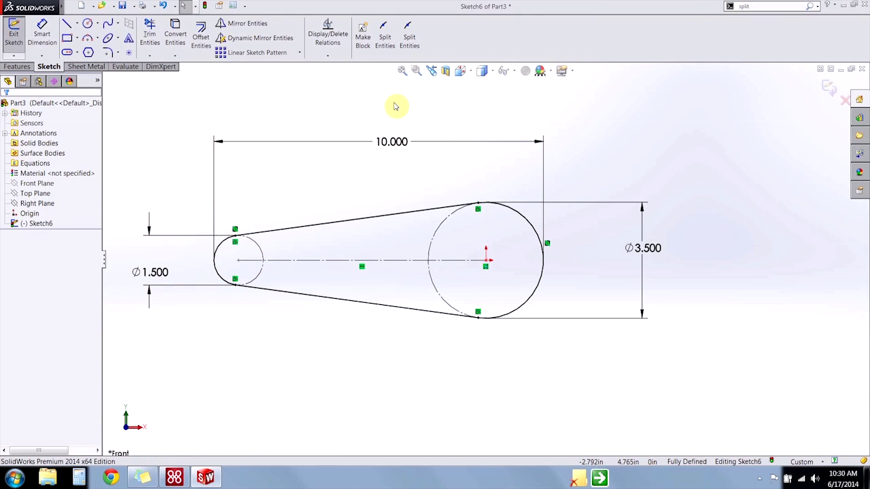
click(409, 36)
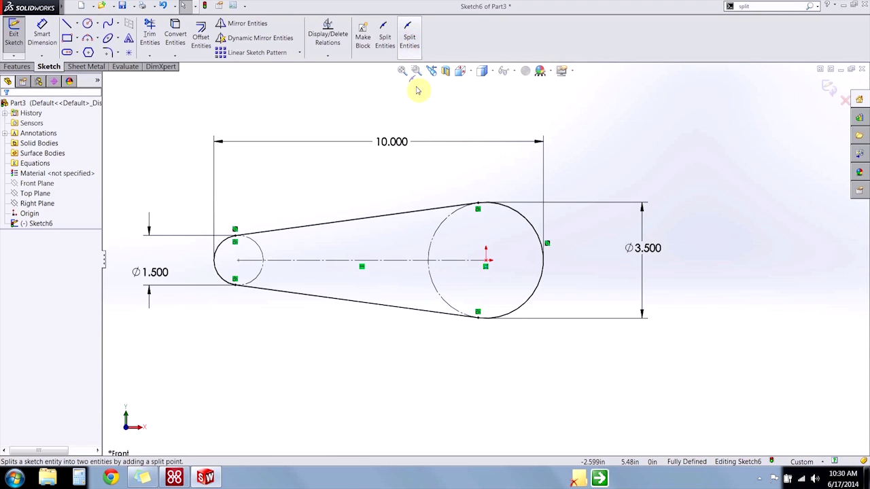
key(Escape)
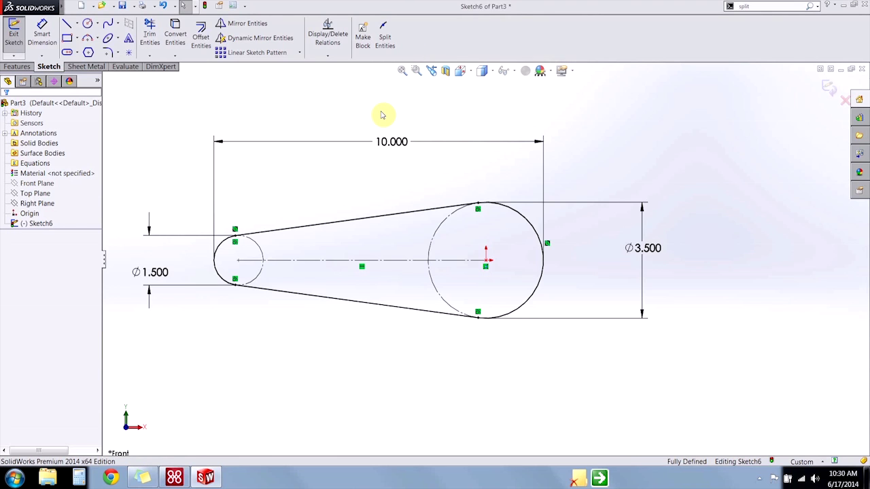
Split the small circle at its left end and the large circle at its right end
click(384, 38)
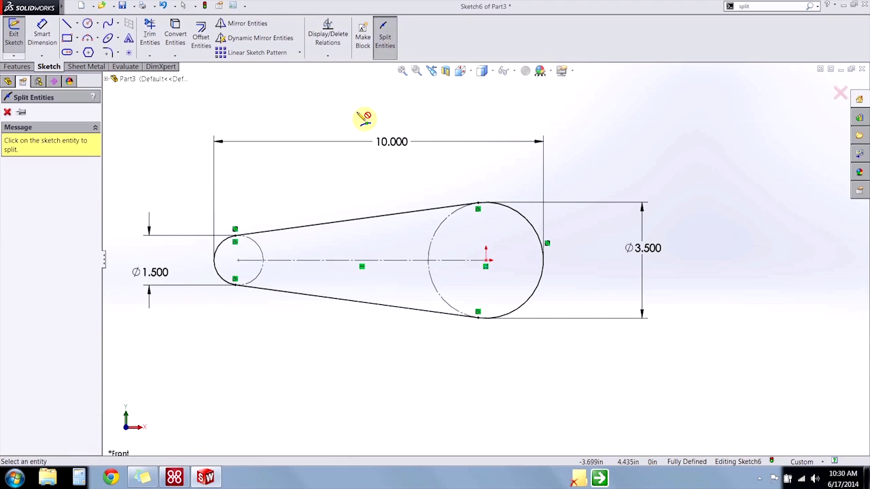
click(215, 261)
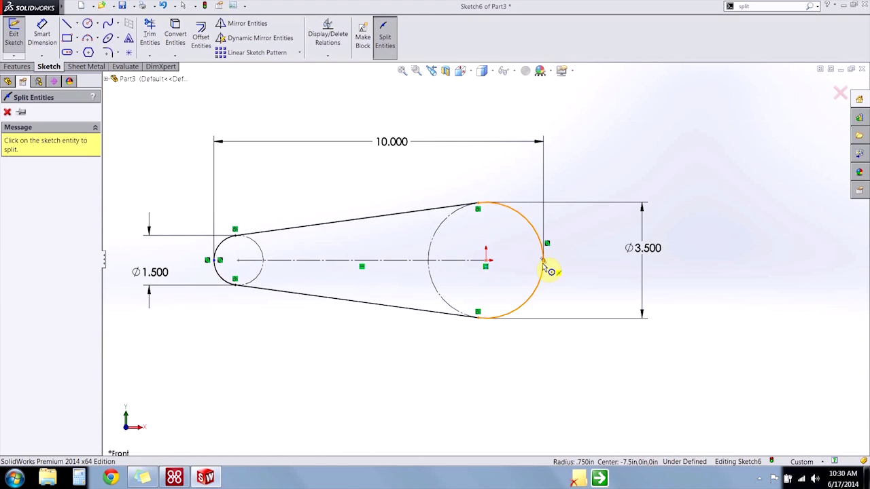
click(545, 262)
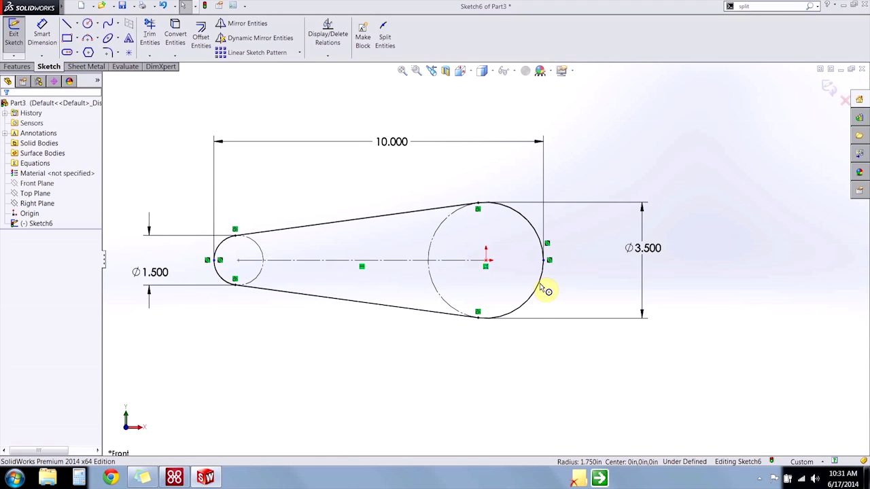
click(545, 291)
click(538, 237)
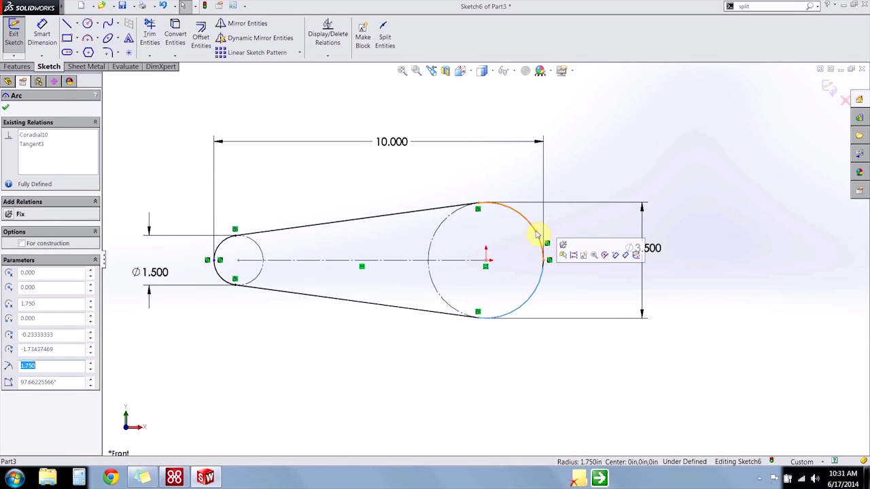
click(573, 297)
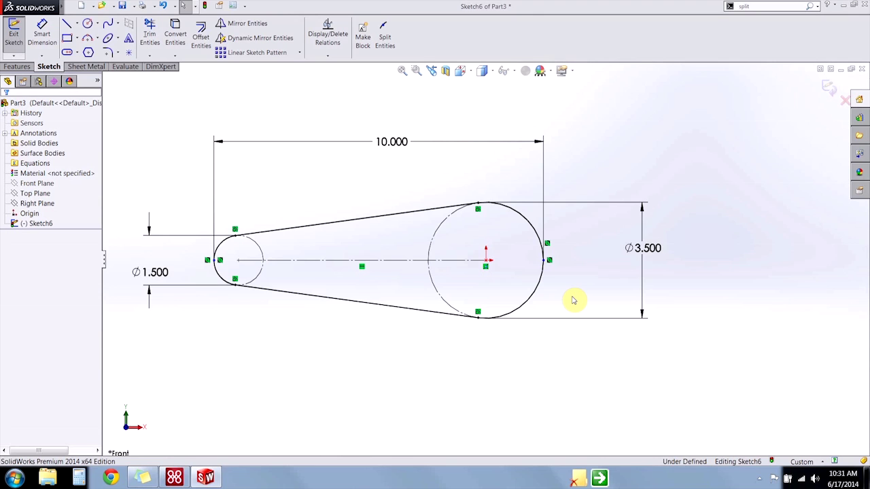
Draw a horizontal line joining the two split points along the centreline
click(67, 24)
click(216, 260)
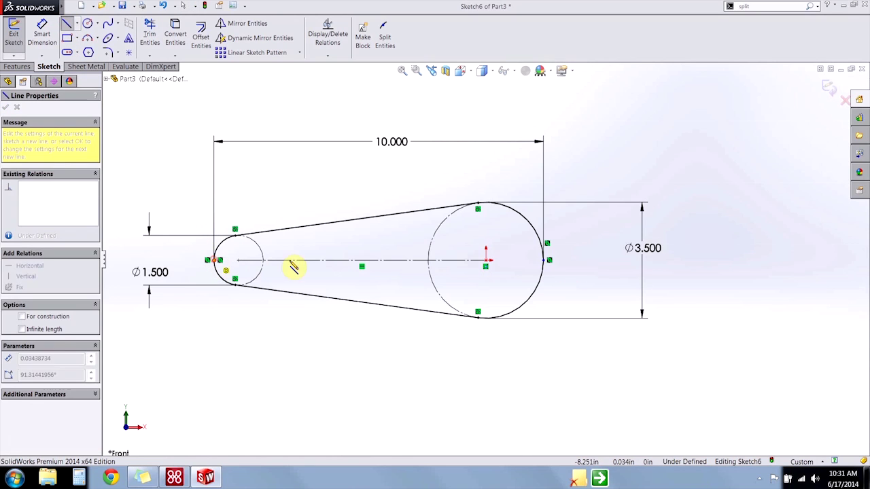
click(541, 261)
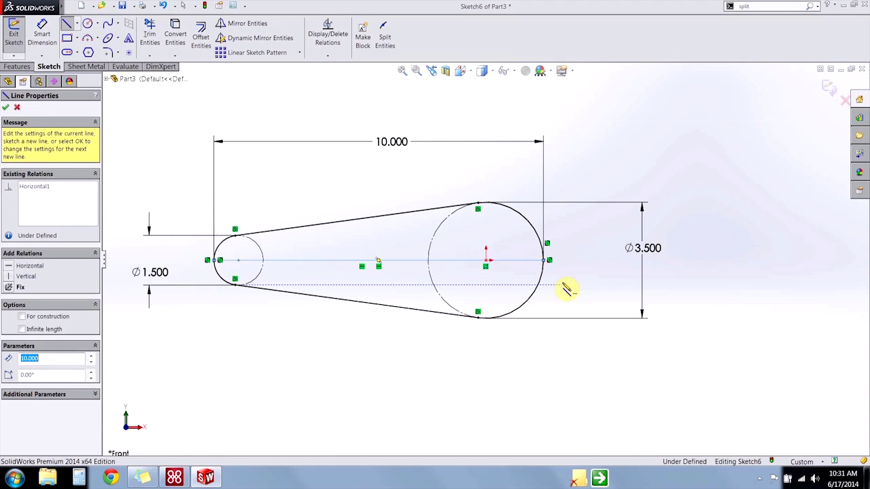
key(Escape)
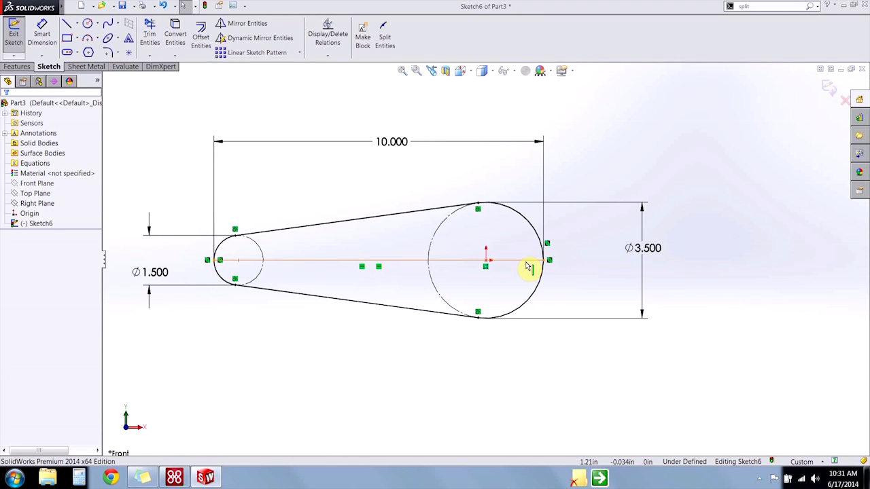
mouse_move(545, 265)
mouse_down()
mouse_move(550, 249)
mouse_move(550, 256)
mouse_move(542, 251)
mouse_move(546, 264)
mouse_up()
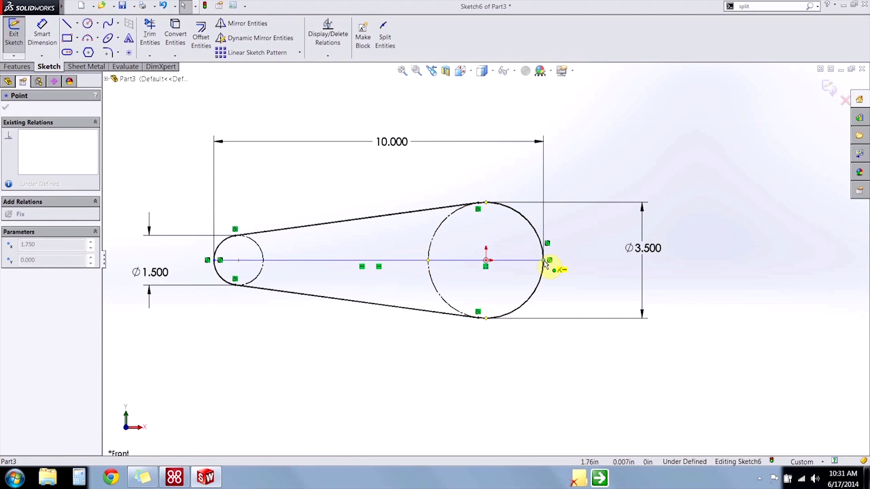
click(557, 284)
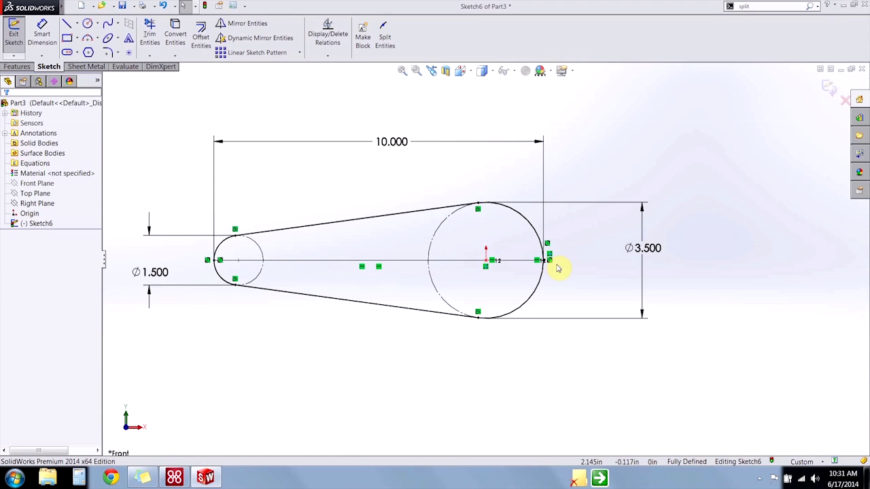
click(460, 261)
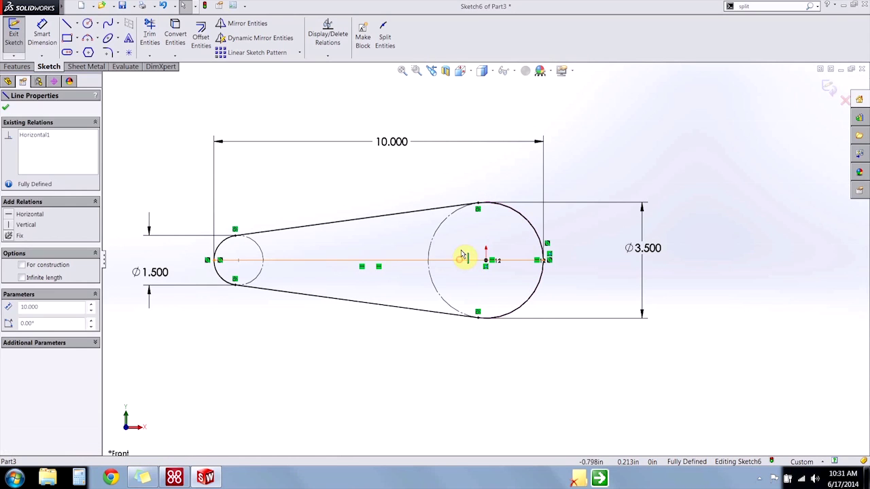
click(461, 281)
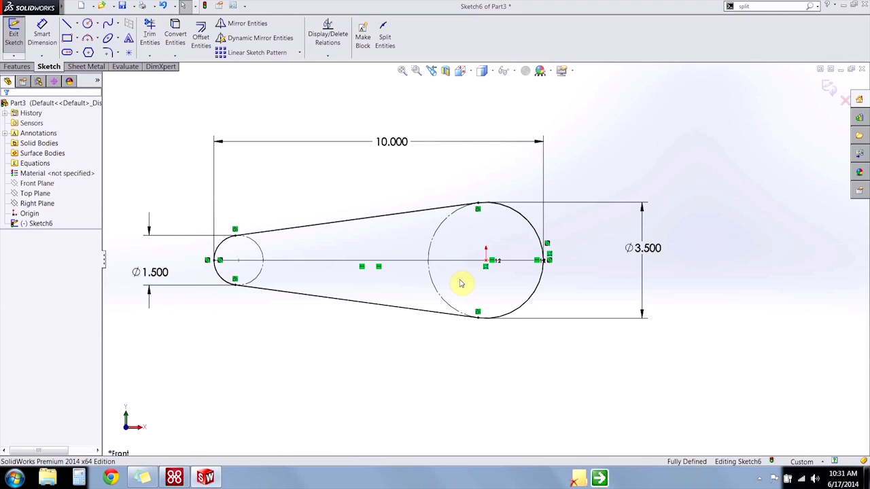
Convert the two lower arcs and the lower tangent line to construction geometry
click(535, 306)
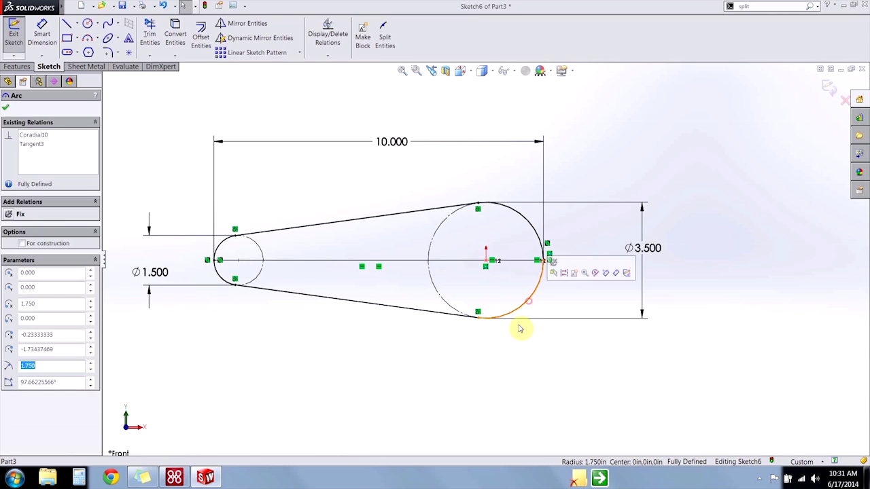
ctrl+click(427, 316)
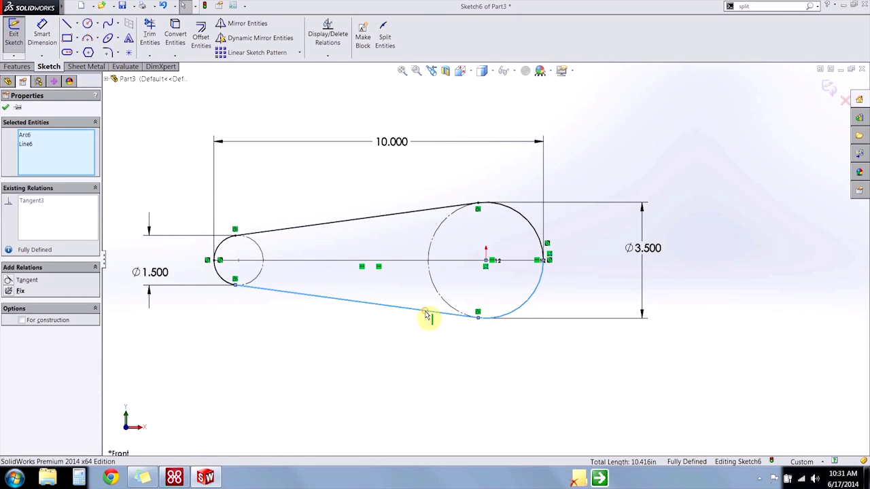
ctrl+click(221, 281)
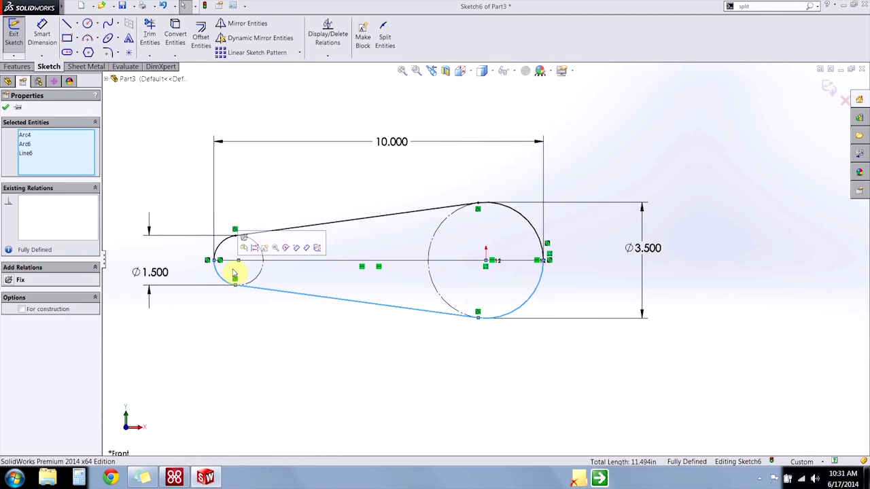
click(254, 247)
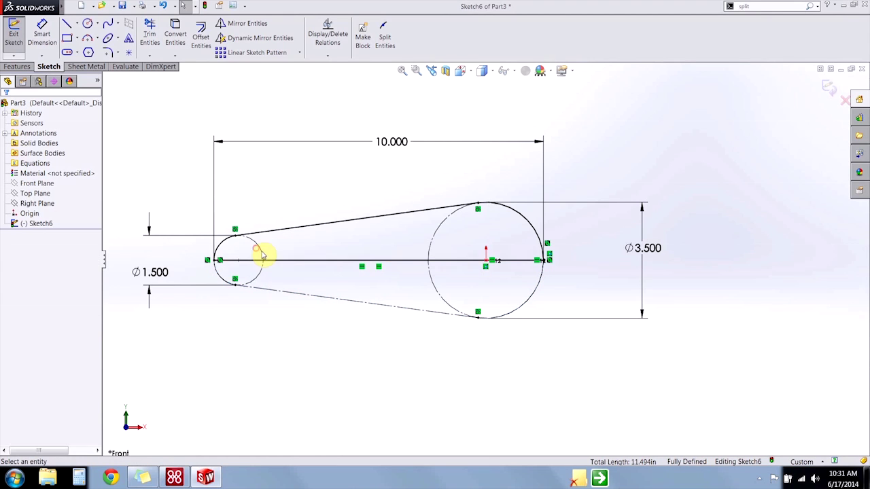
right_click(455, 338)
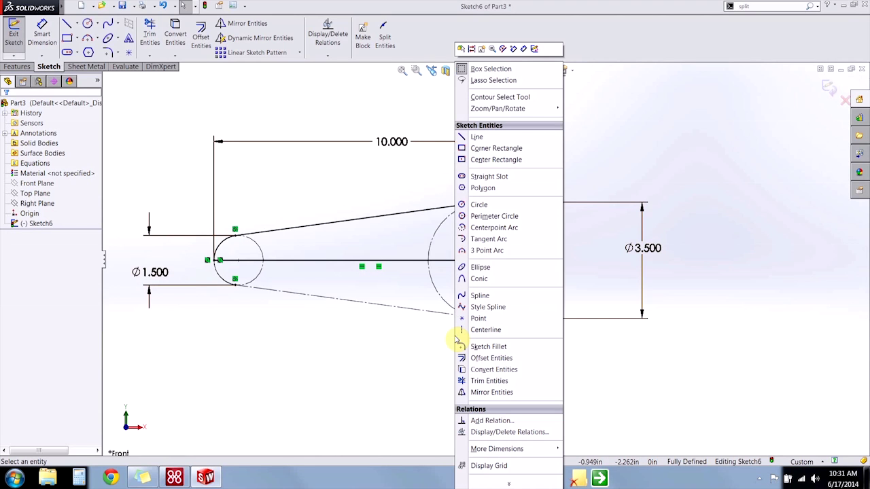
Exit the sketch and revolve Sketch6 about its centerline into a solid body, Revolve3
click(536, 46)
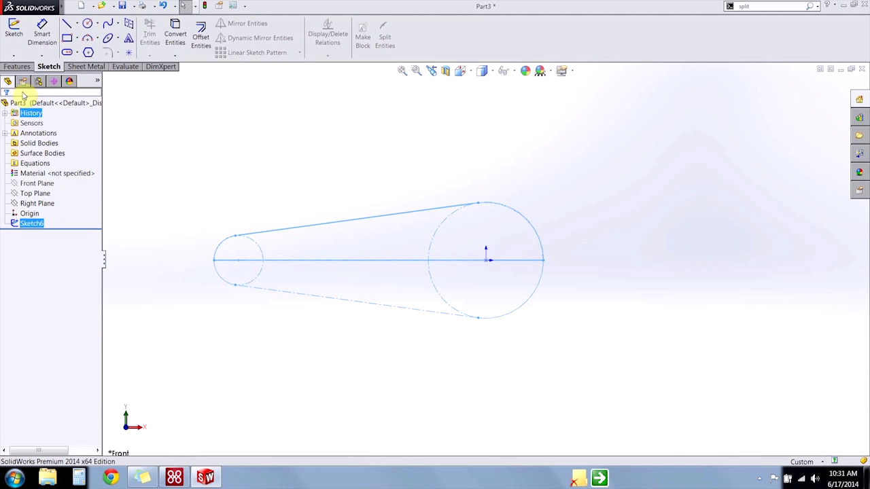
click(17, 66)
click(50, 35)
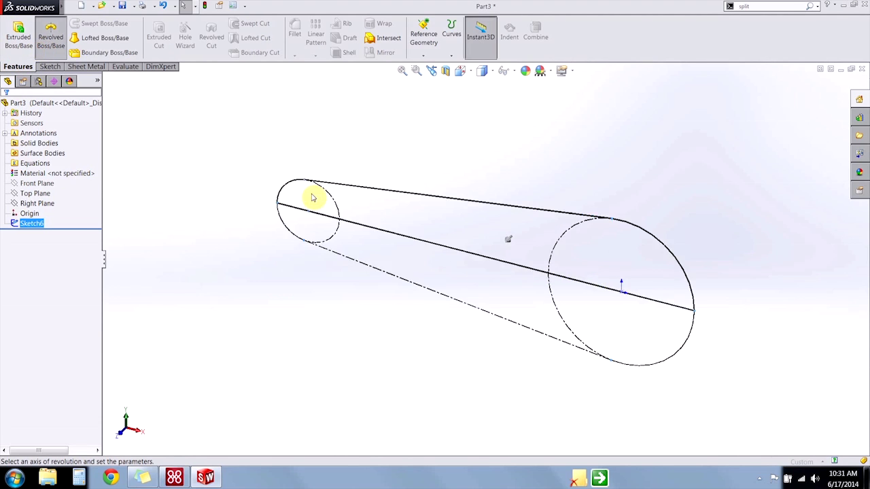
click(399, 235)
key(Return)
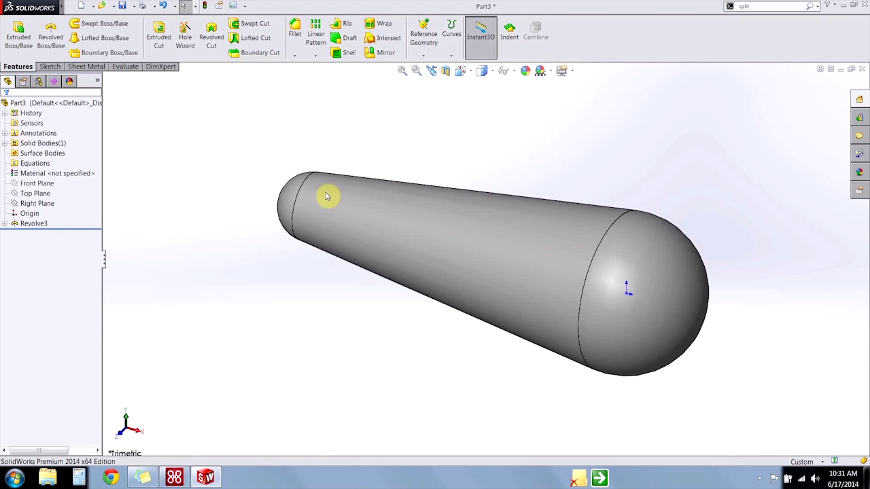
Reopen Sketch6 under Revolve3 for editing and remove the straight upper line joining the circles
click(4, 223)
click(25, 234)
click(30, 213)
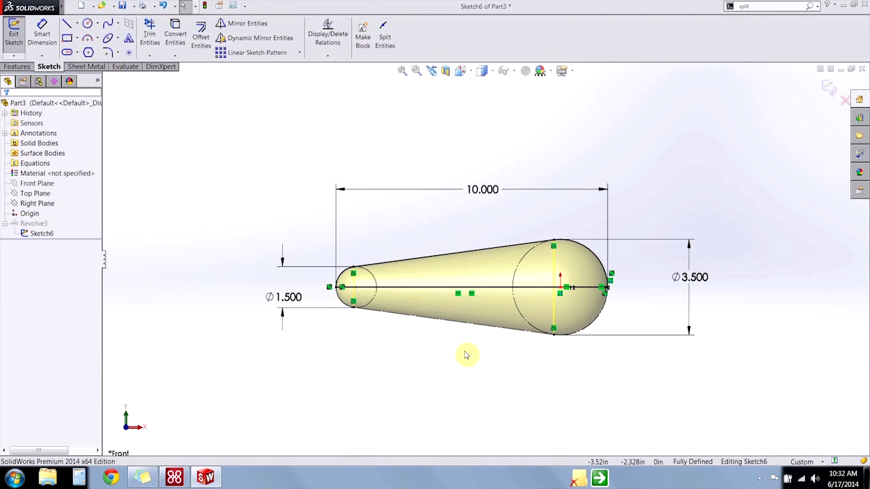
scroll(466, 355, down, 3)
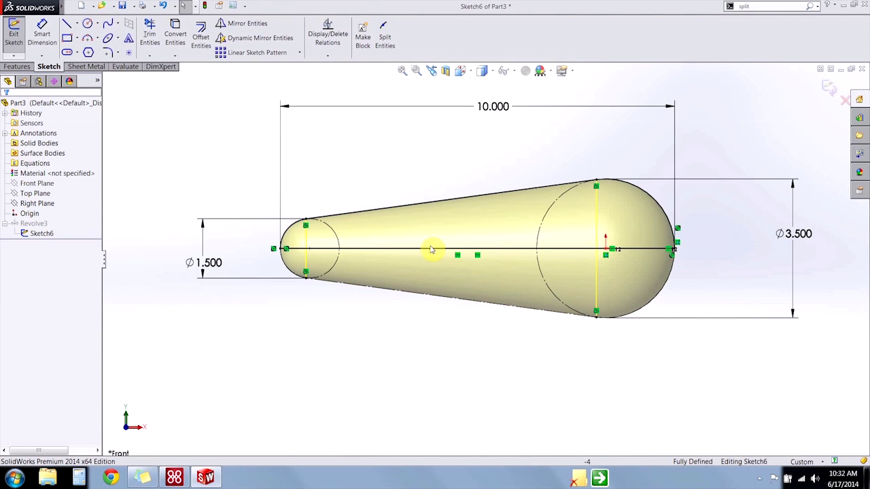
click(412, 207)
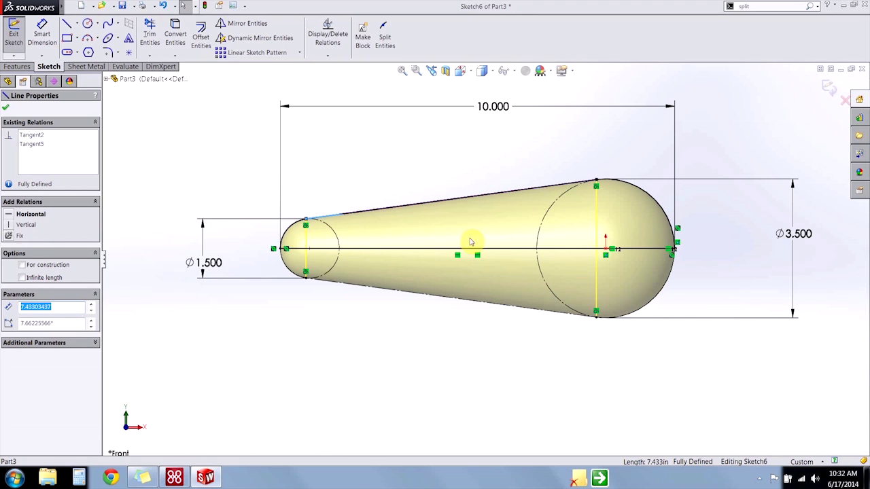
key(Escape)
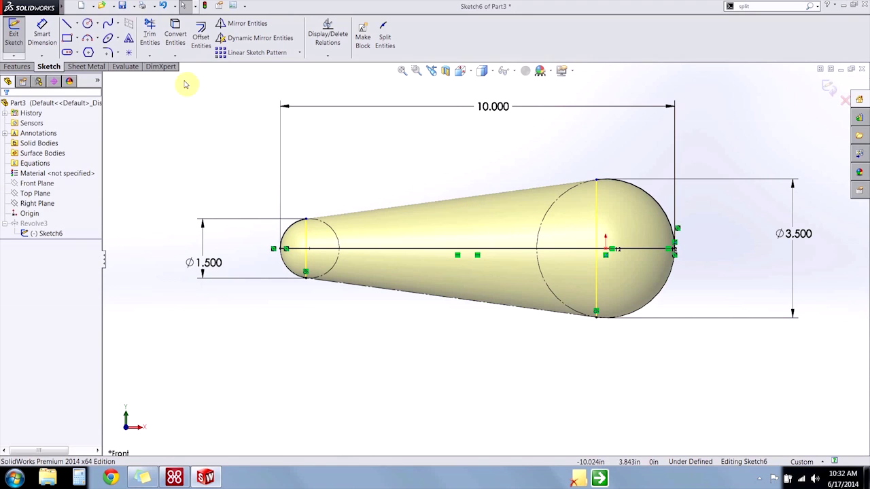
Draw a 3-point arc from the small circle's top to the large circle's top, bowing upward
click(89, 39)
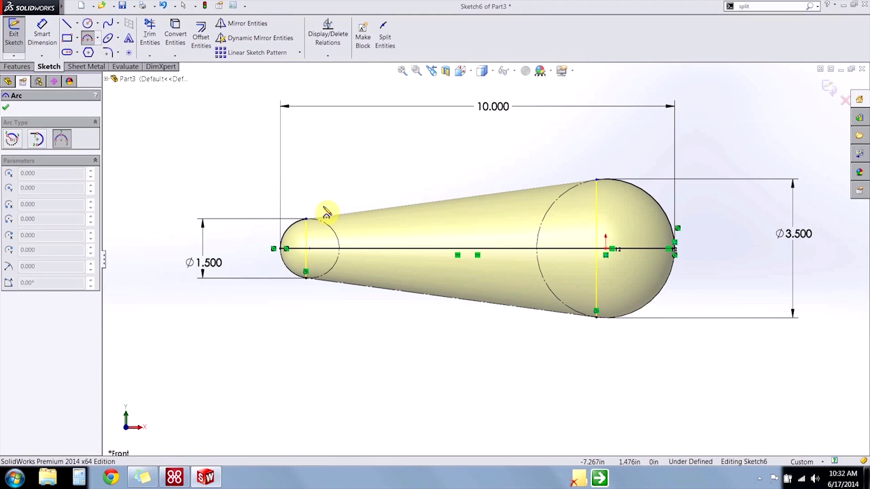
click(307, 218)
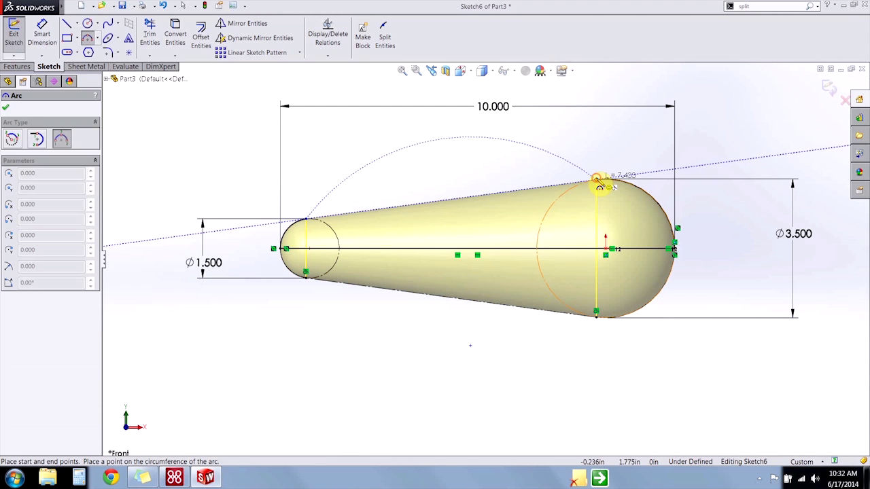
click(597, 180)
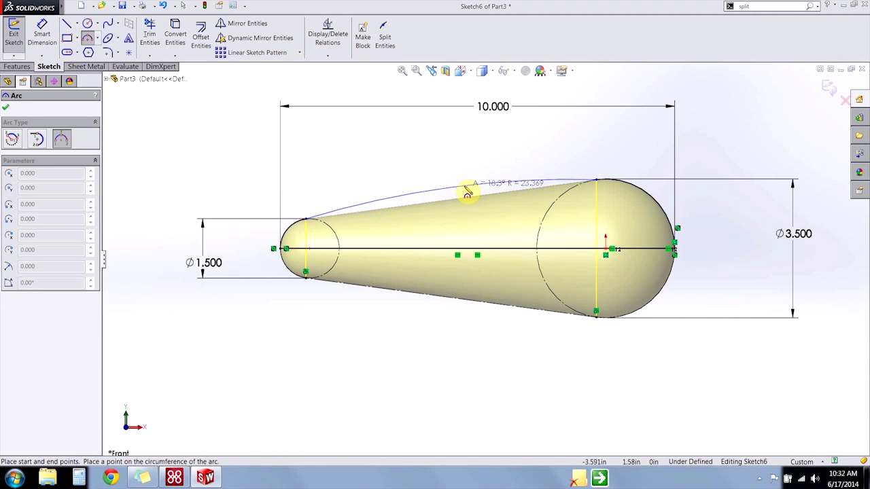
click(459, 164)
key(Escape)
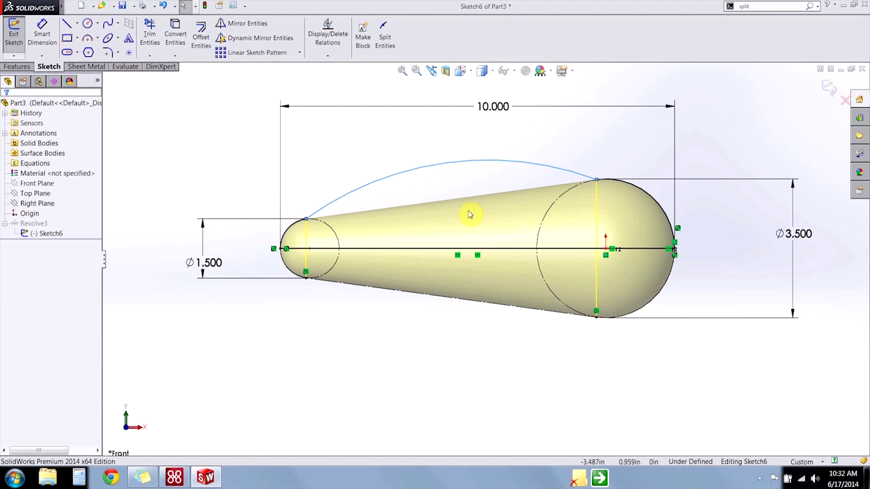
Make the top arc tangent to both the large and small circles, then reshape it
click(574, 175)
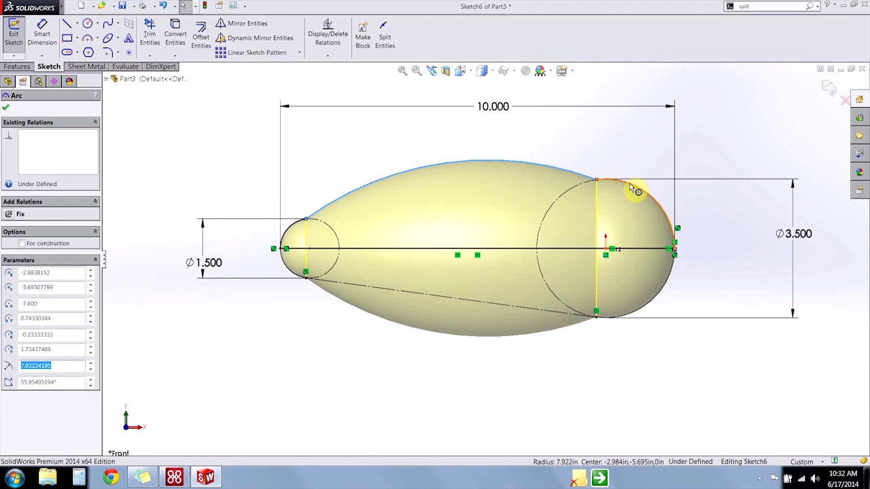
ctrl+click(631, 187)
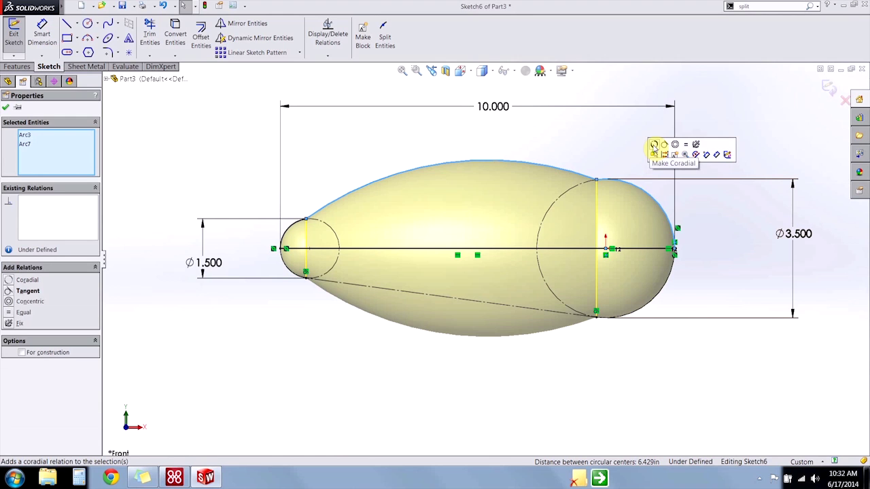
click(665, 145)
click(428, 196)
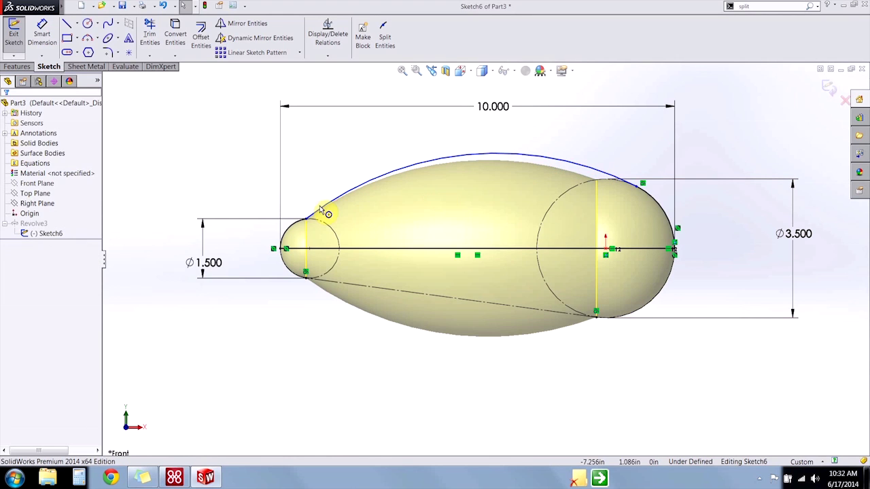
click(327, 214)
ctrl+click(295, 230)
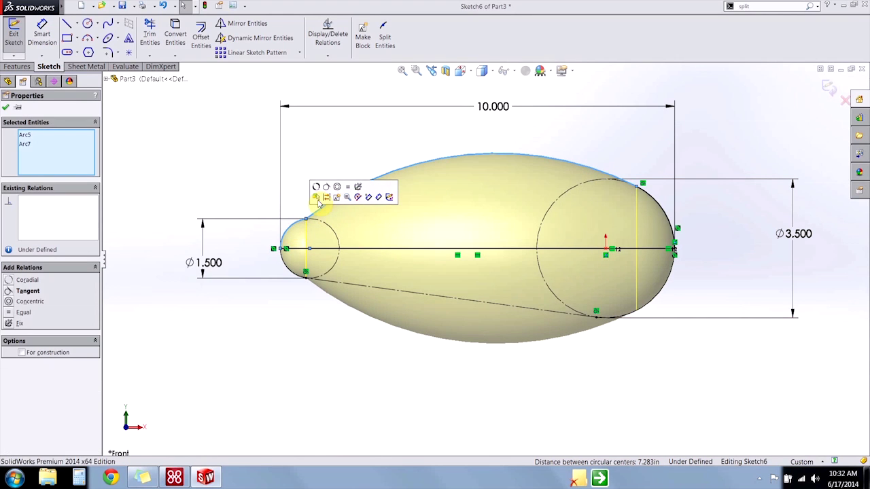
click(326, 187)
click(419, 220)
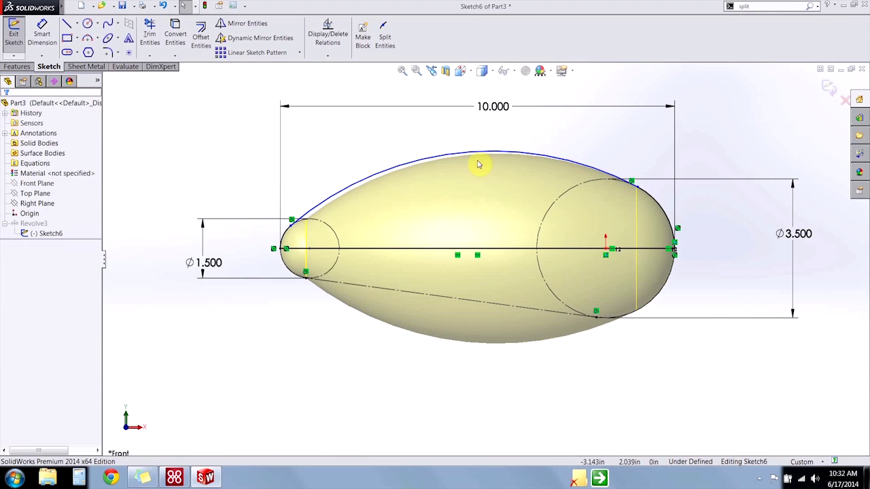
drag(480, 158, 488, 179)
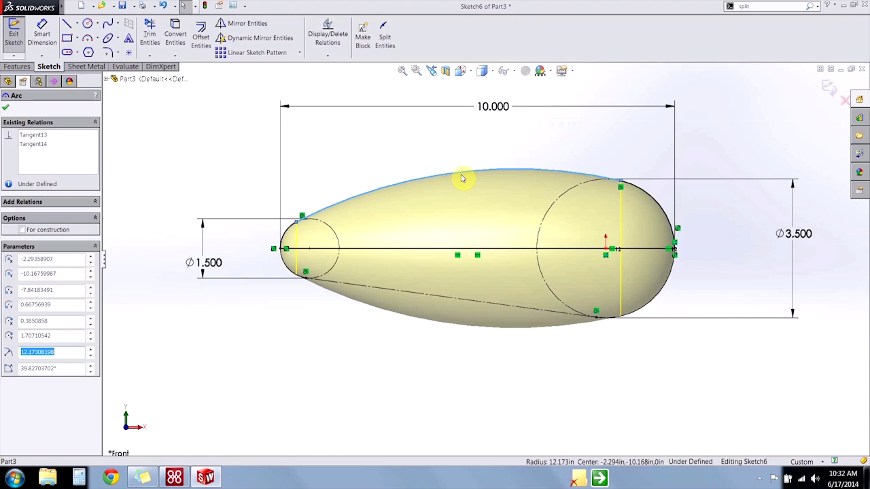
Dimension the top arc's radius to 10 and exit the sketch to rebuild the egg-shaped revolve
click(43, 37)
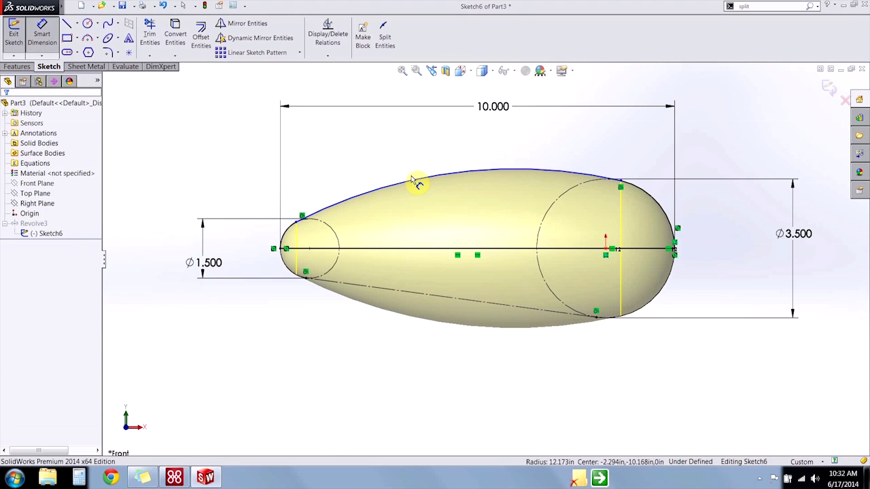
click(420, 184)
click(380, 151)
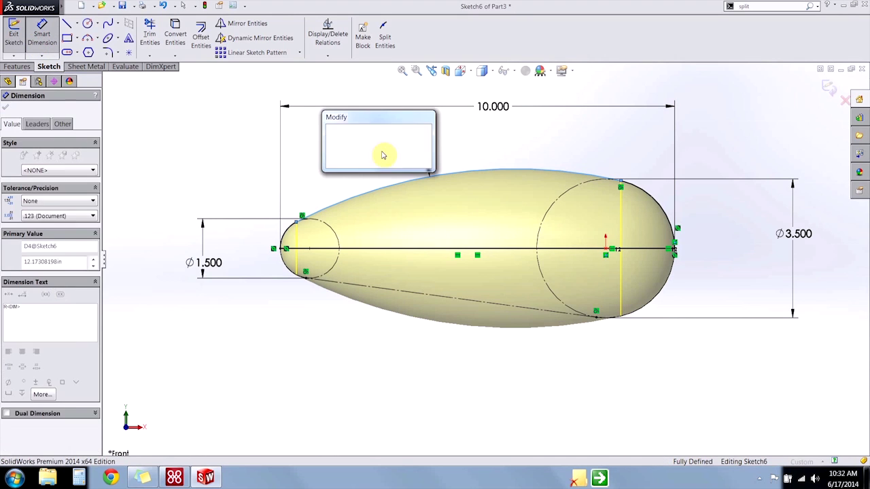
text(10)
key(Return)
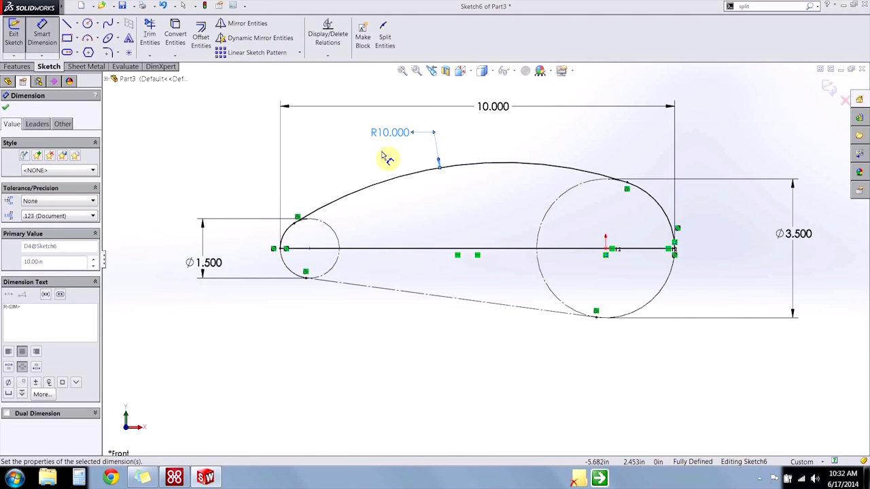
key(Escape)
click(829, 89)
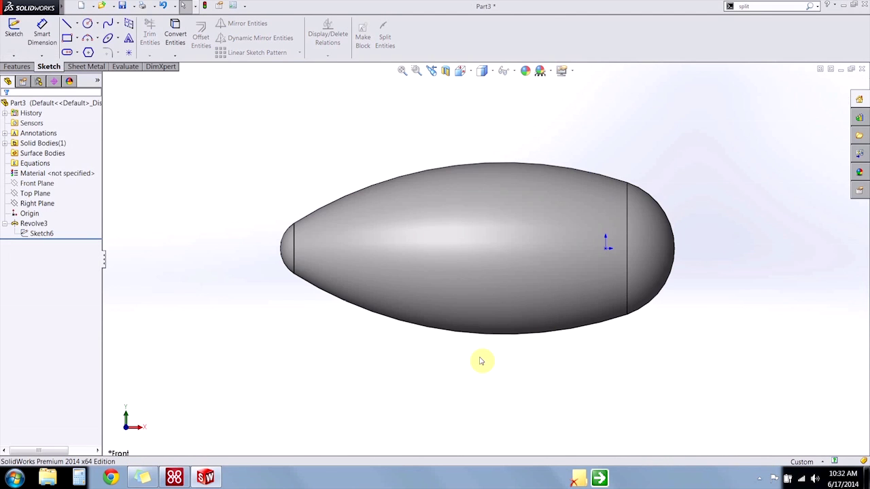
Orbit to inspect the egg, then reopen Sketch6 for editing in a straight-on view
middle_drag(464, 352, 482, 352)
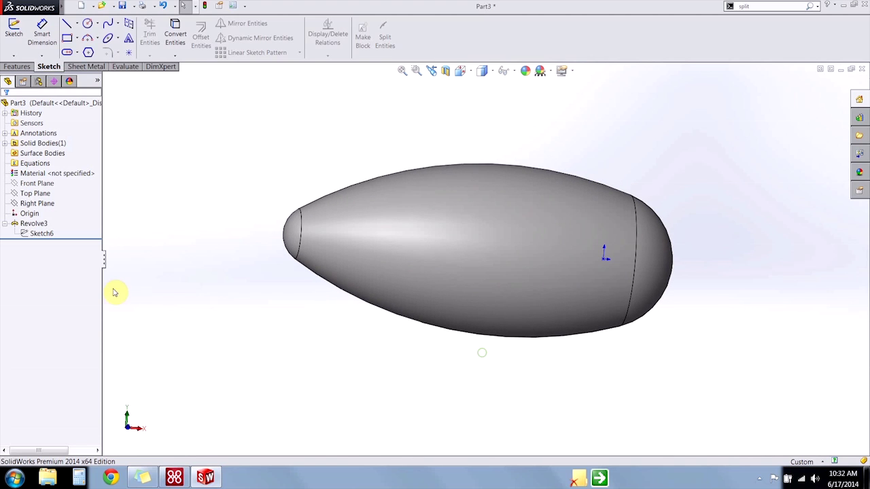
click(32, 205)
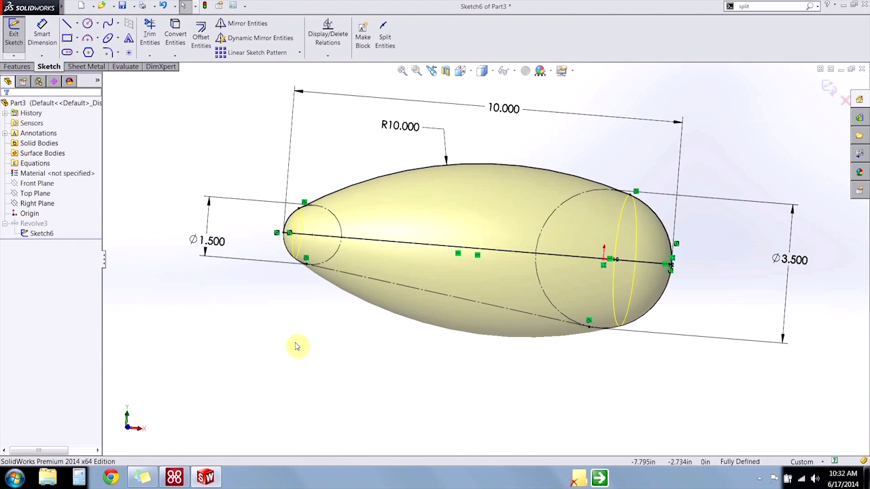
key(ctrl+8)
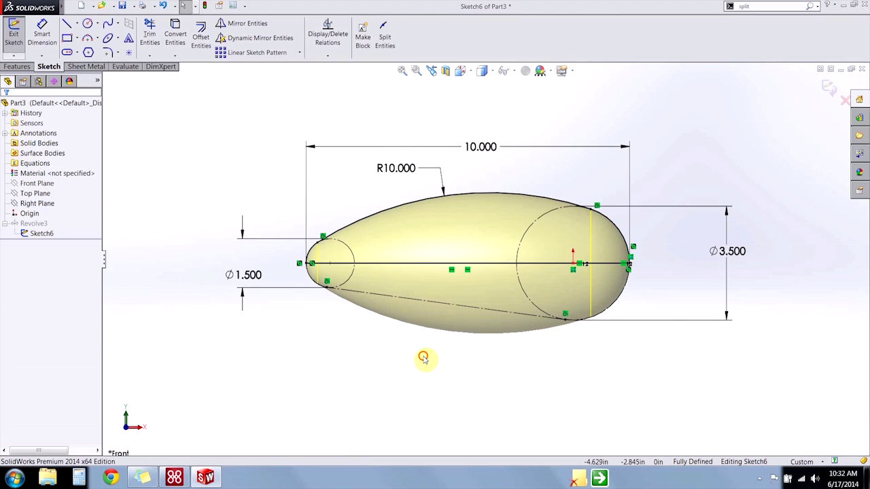